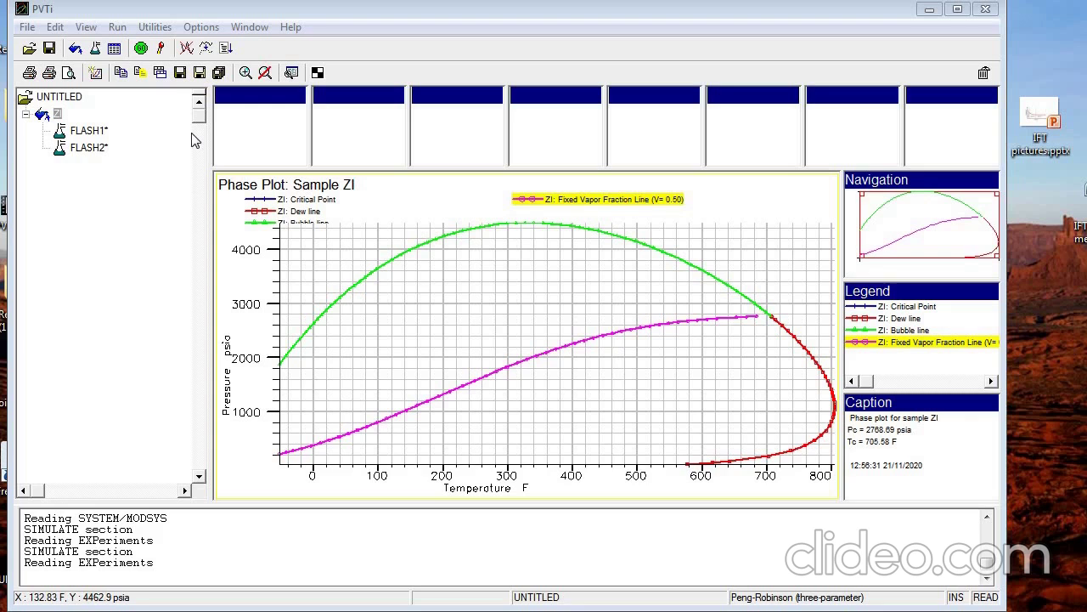
pyautogui.click(52, 28)
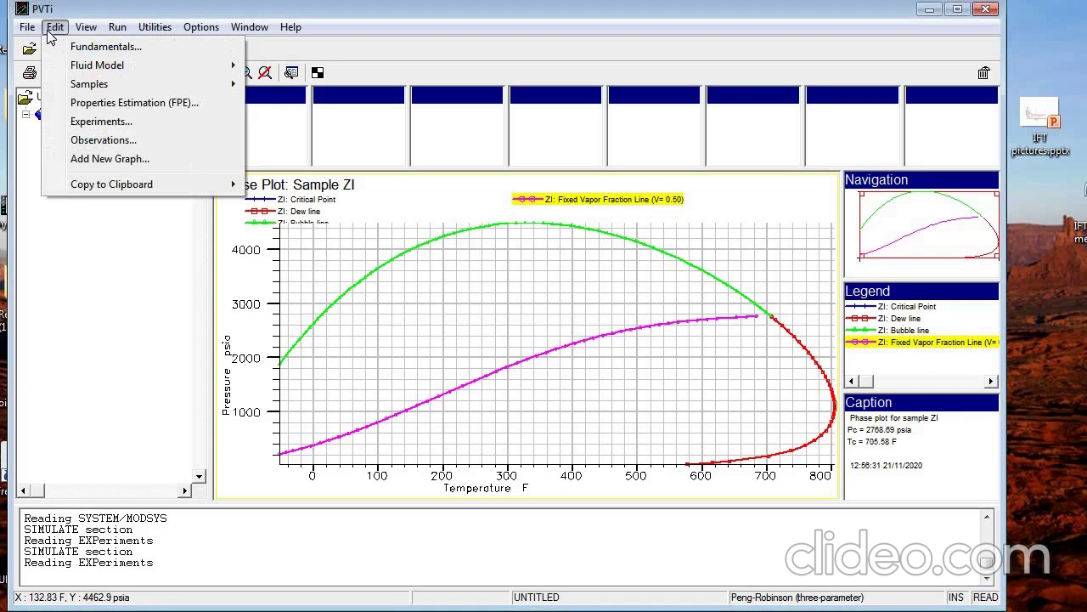
pyautogui.moveTo(32, 28)
pyautogui.click(68, 52)
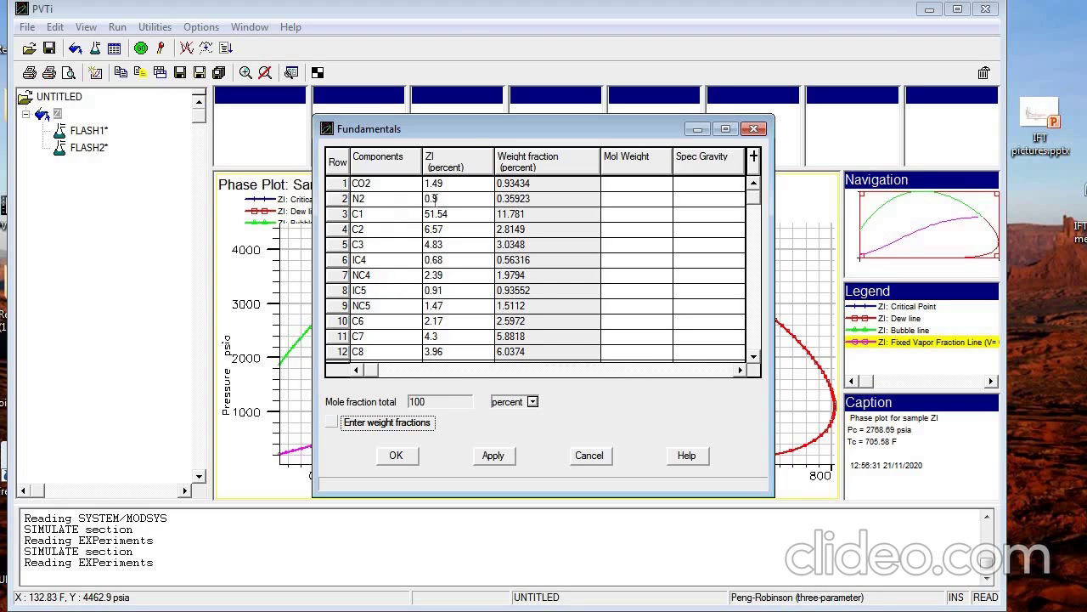
pyautogui.click(753, 128)
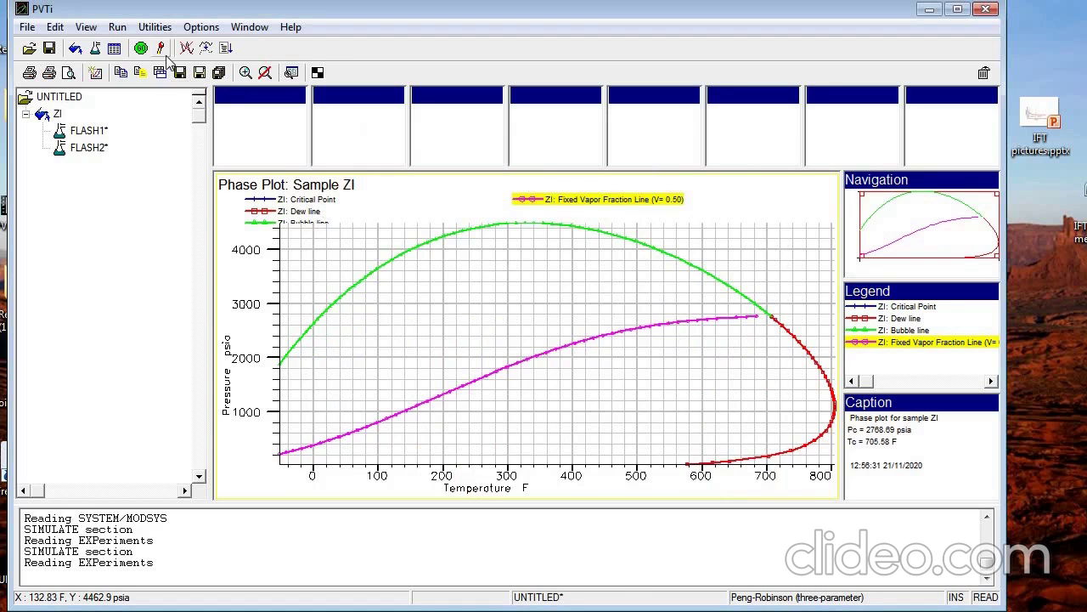
# Change the equation of state to two-parameter SRK and accept resetting parameters to SRK defaults
pyautogui.click(62, 28)
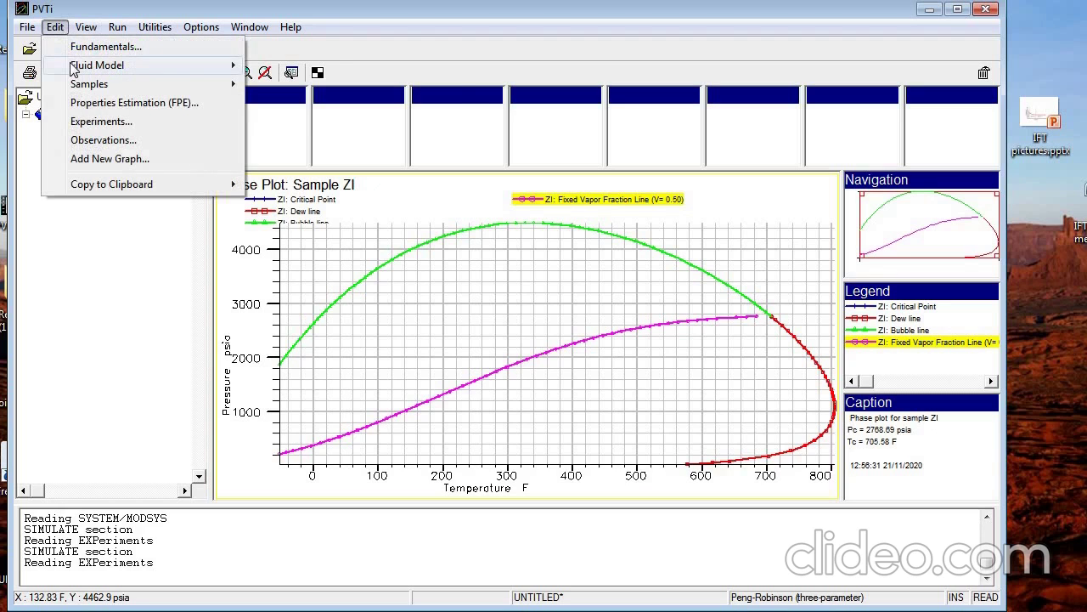
pyautogui.moveTo(73, 68)
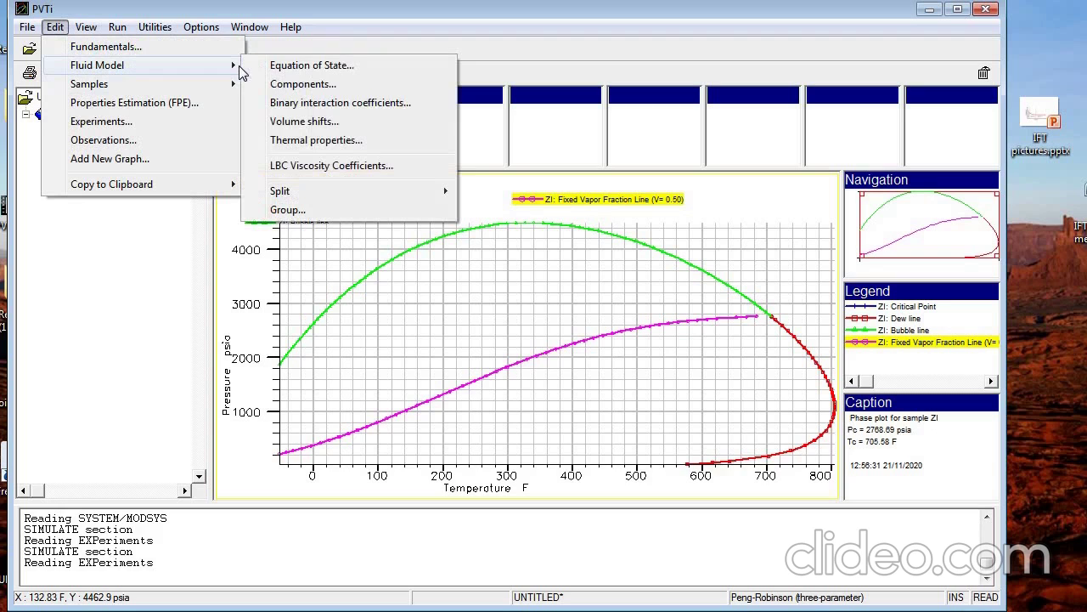
pyautogui.click(290, 71)
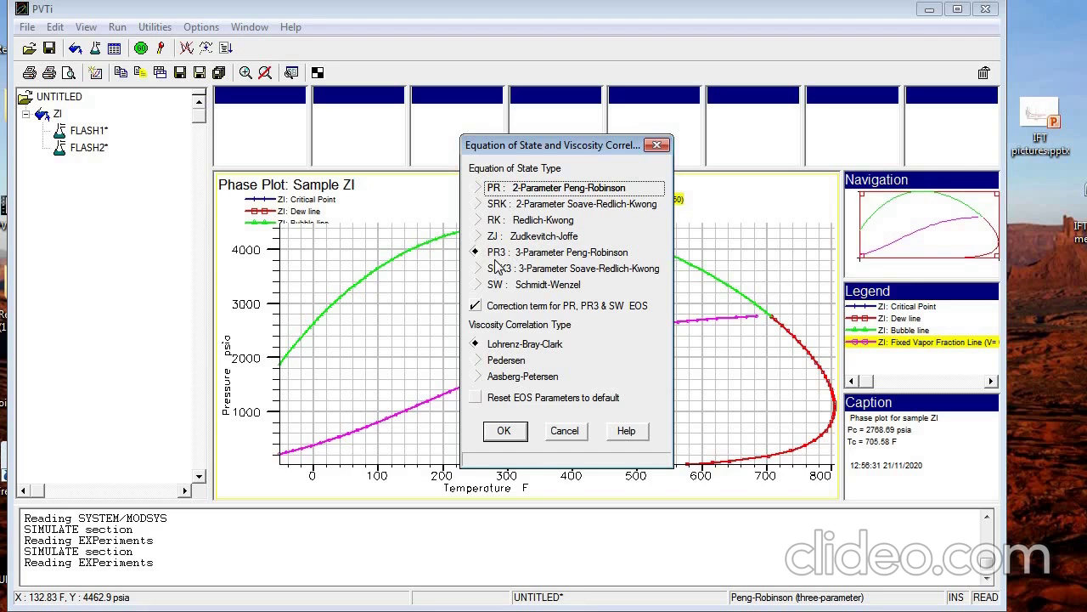
pyautogui.click(476, 204)
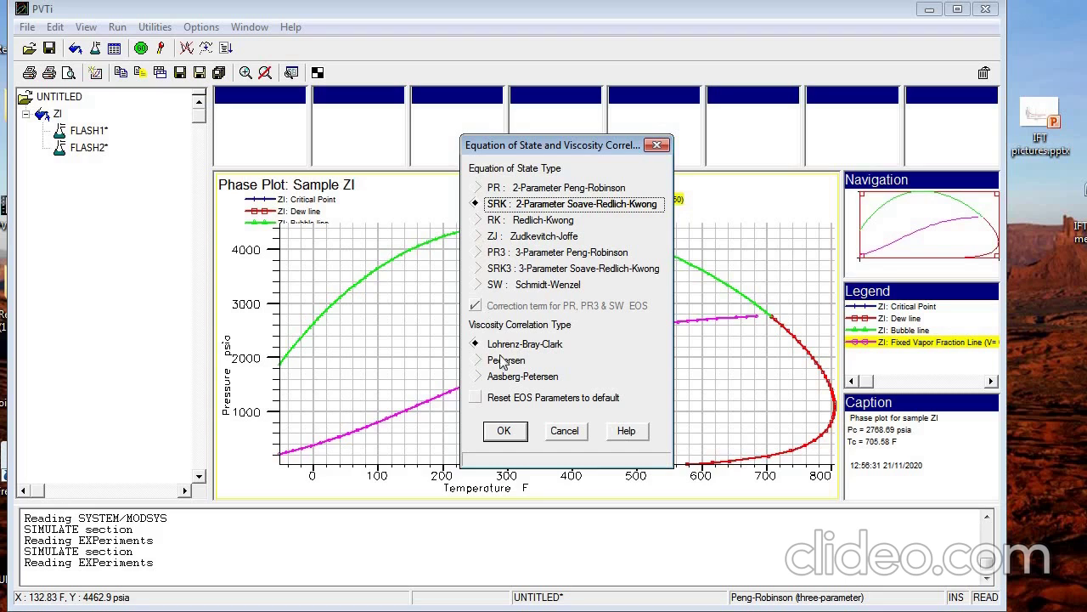
pyautogui.click(504, 432)
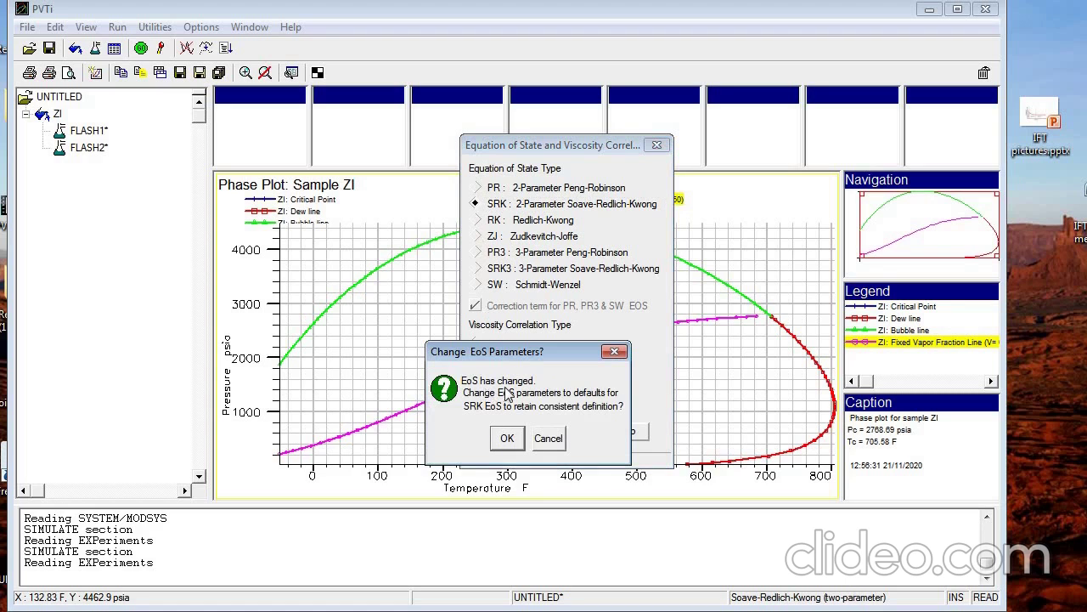
pyautogui.click(510, 442)
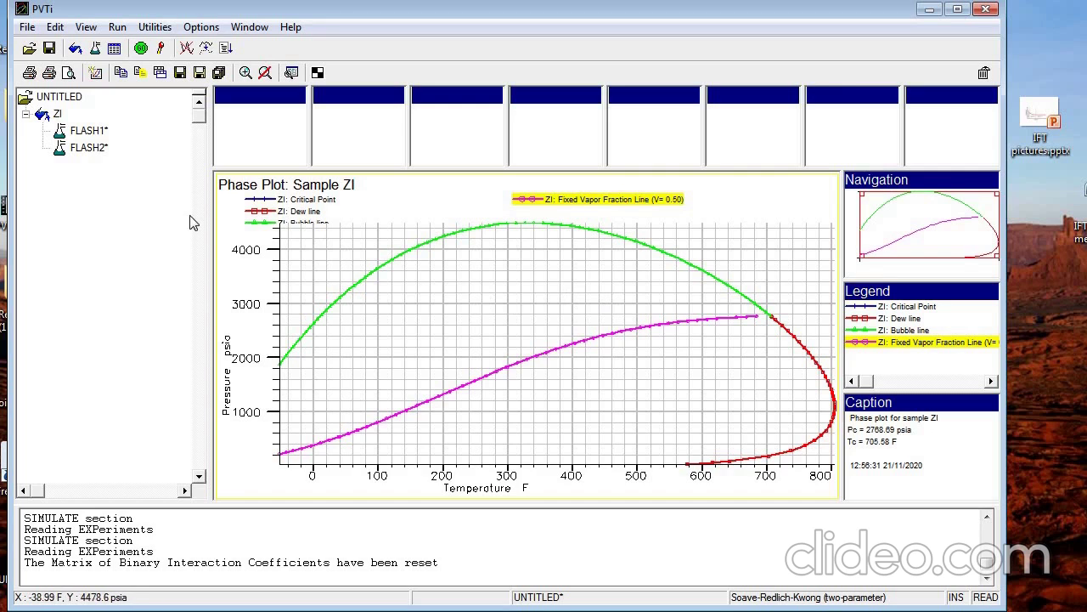
# Recalculate sample ZI's phase plot under SRK, giving Pc 2640.97 psia and Tc 730.06 F
pyautogui.rightClick(60, 115)
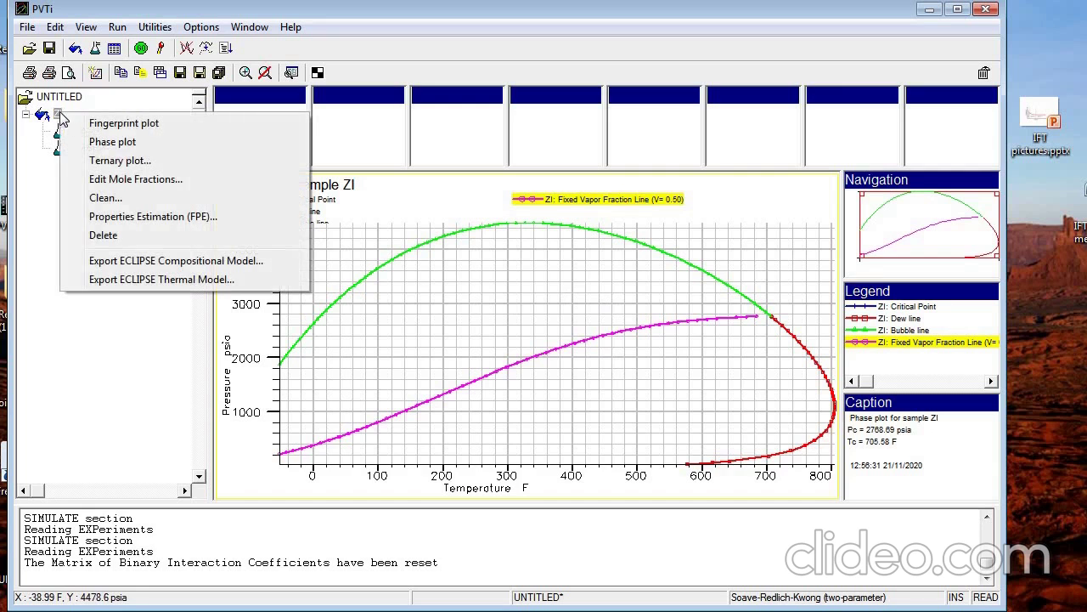
pyautogui.click(90, 141)
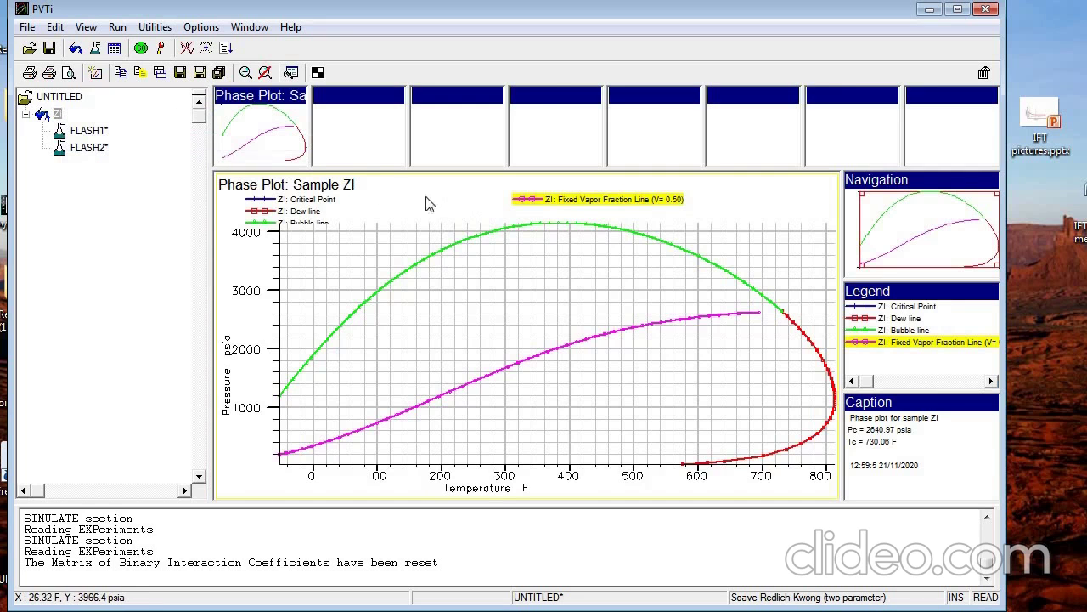
pyautogui.click(54, 28)
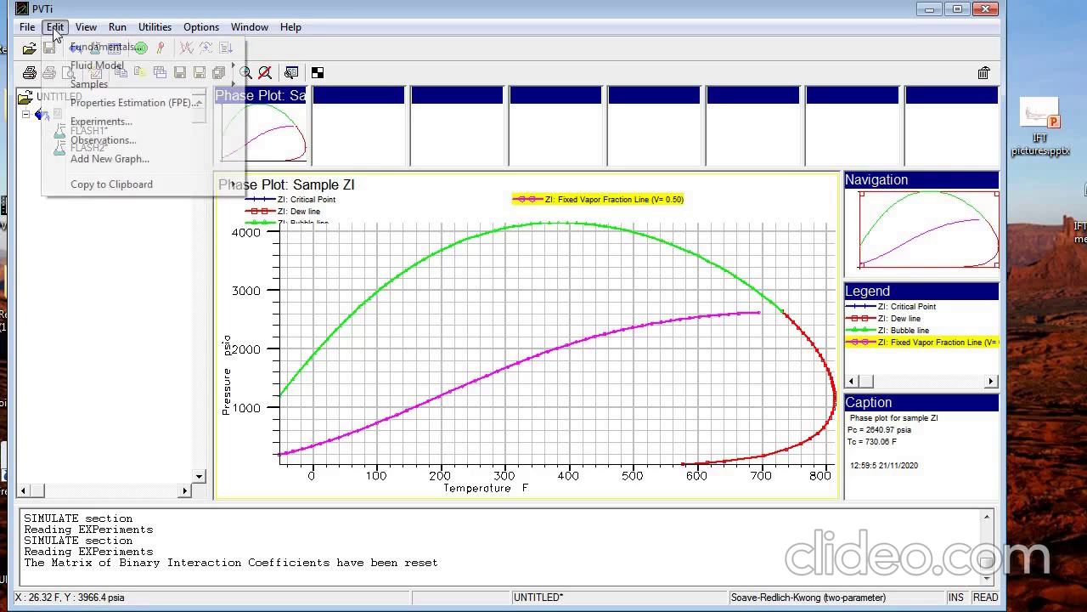
pyautogui.moveTo(68, 66)
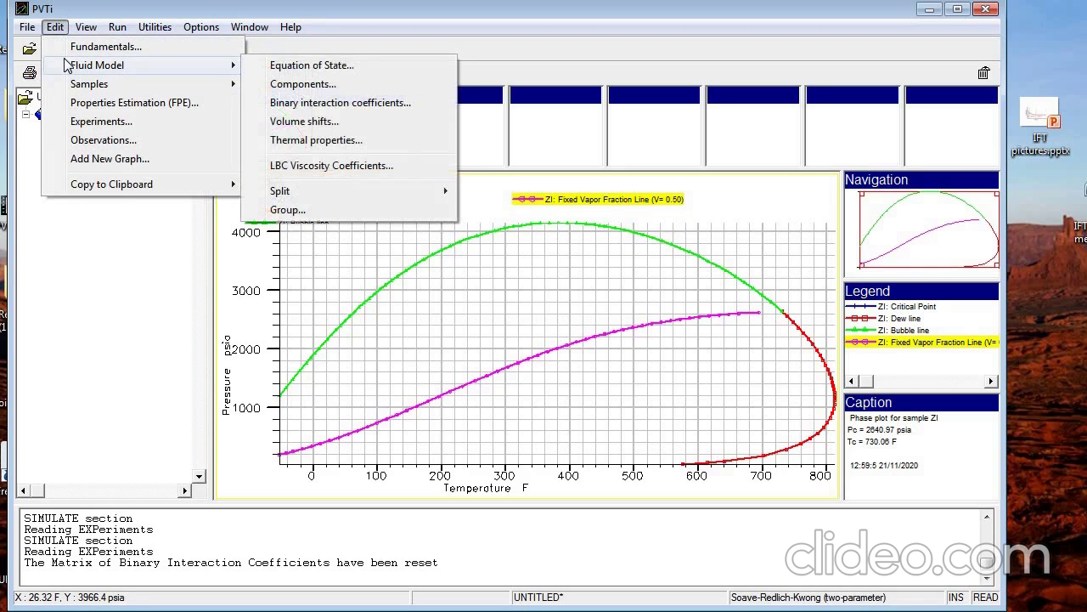
# Show the maximized Components dialog's complete property table for all 16 components, CO2 to C12+
pyautogui.click(295, 85)
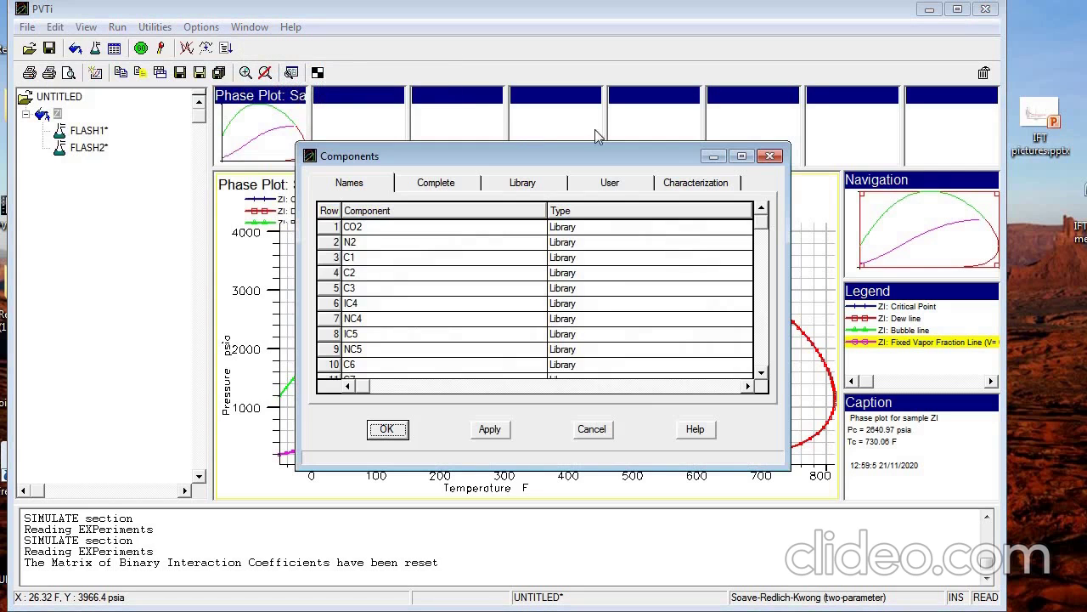
pyautogui.click(750, 161)
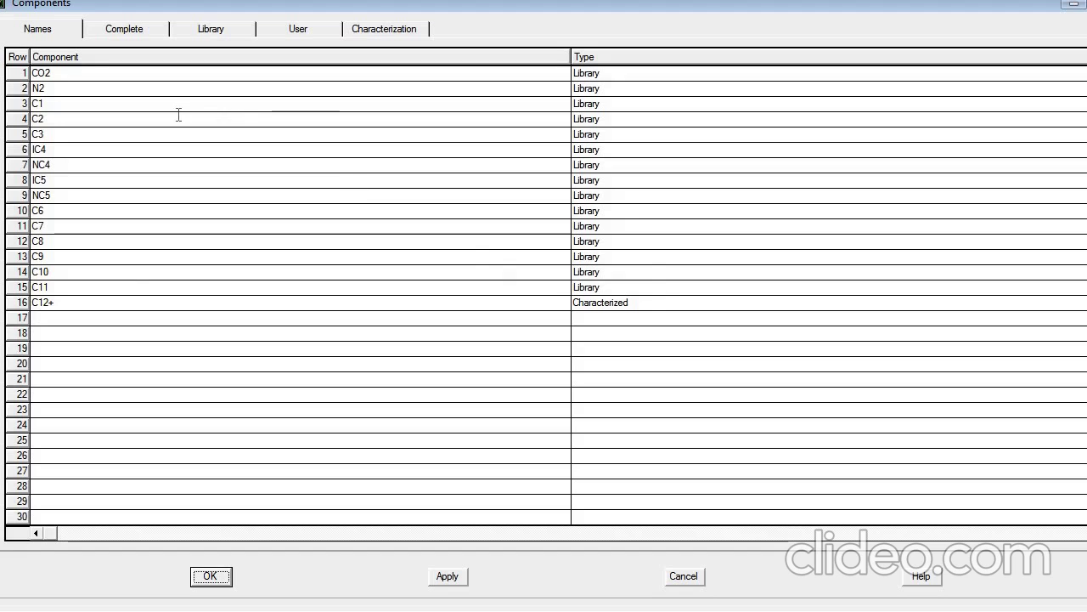
pyautogui.click(136, 35)
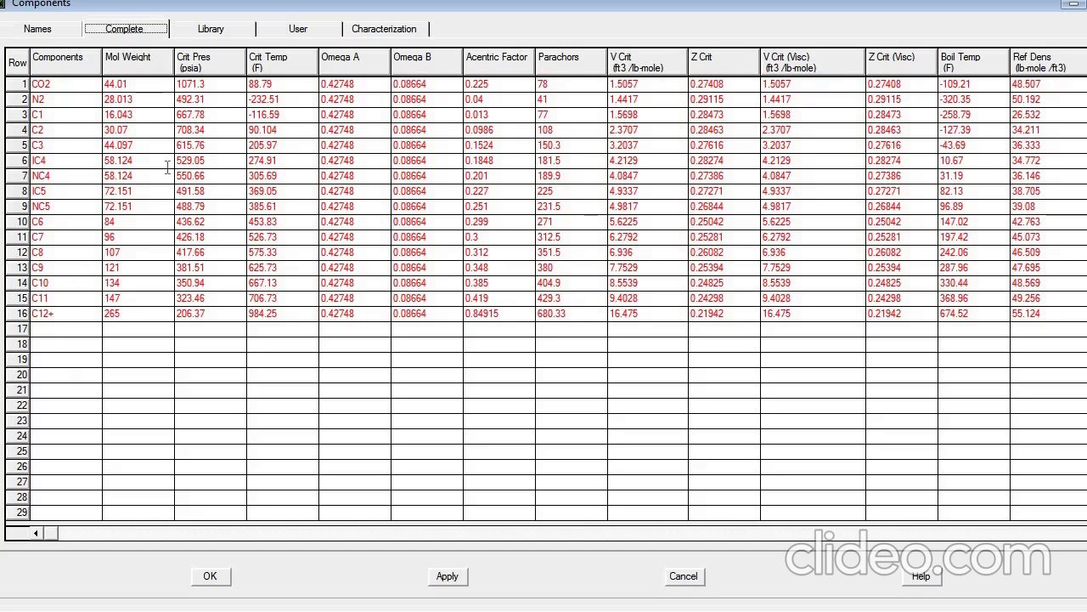
# Review library and user component properties, then the C12+ characterization (MW 265, SG 0.883, Kesler-Lee)
pyautogui.click(216, 32)
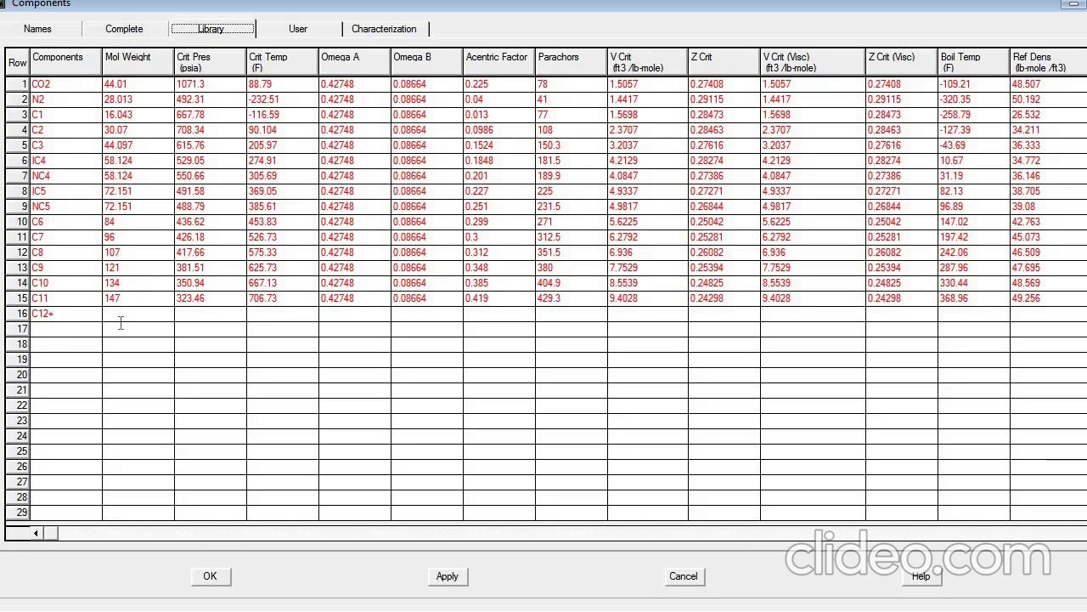
pyautogui.click(290, 30)
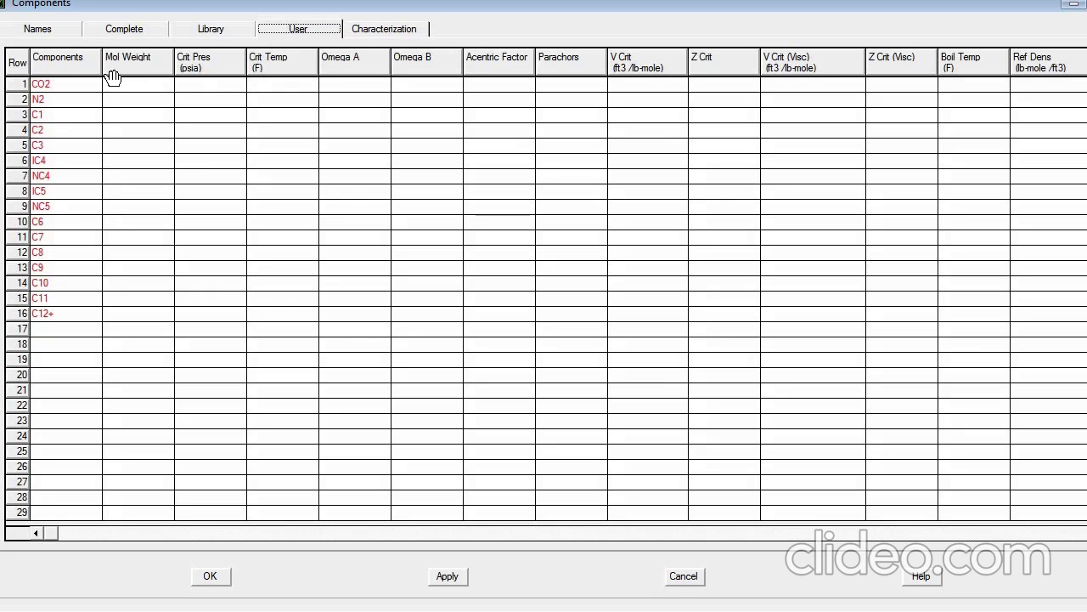
pyautogui.click(372, 28)
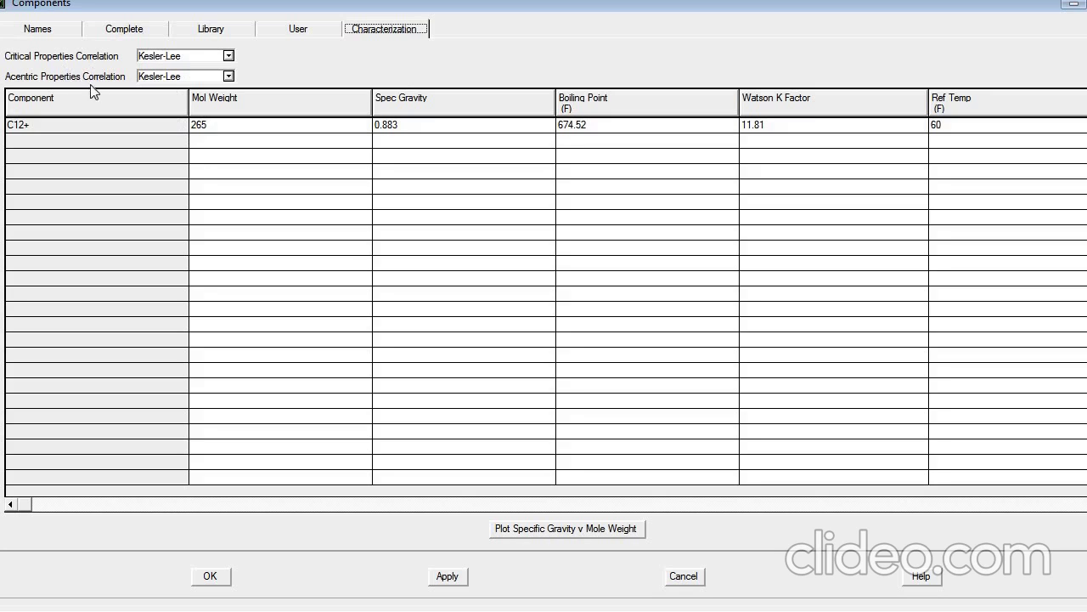
# Keep the Kesler-Lee correlation, plot specific gravity versus mole weight, and close the component settings
pyautogui.click(229, 56)
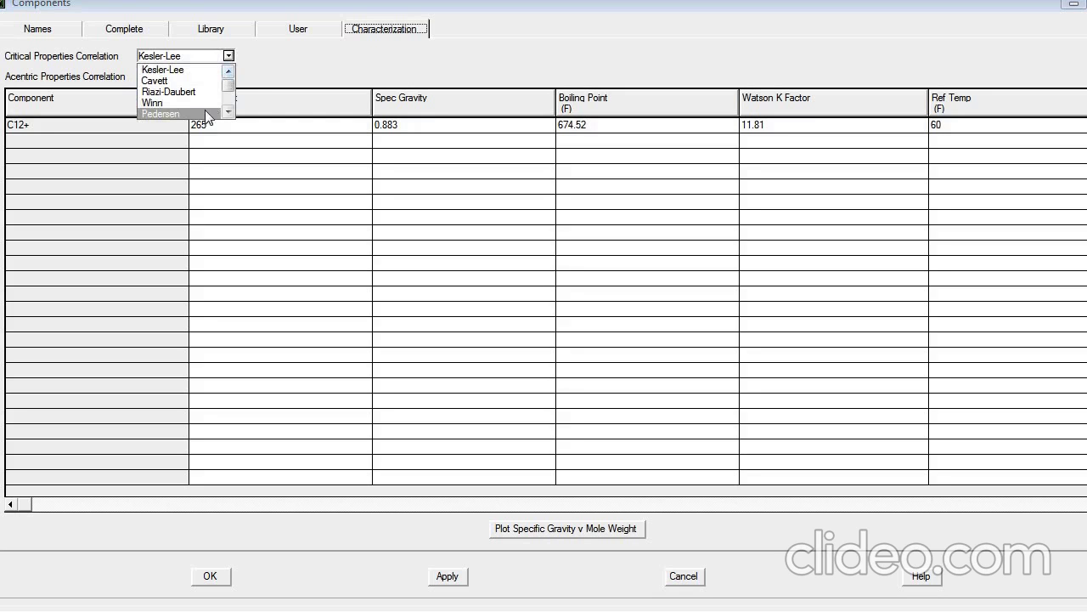
pyautogui.click(257, 58)
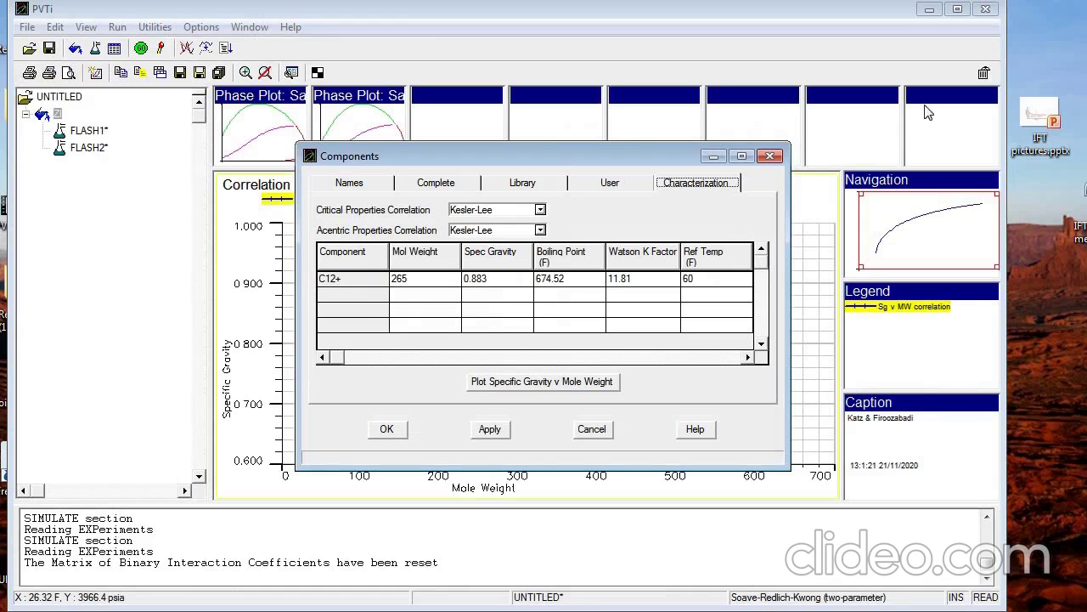
pyautogui.click(399, 435)
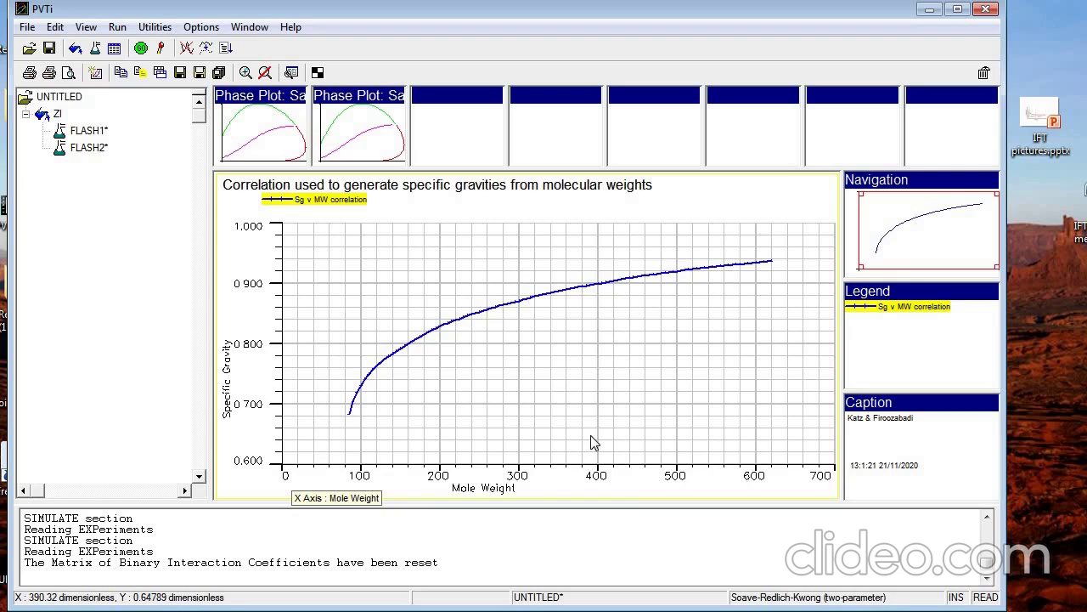
# Review the binary interaction coefficient matrix (Cheuh-Prausnitz A coefficient 0.15), then close it
pyautogui.click(62, 30)
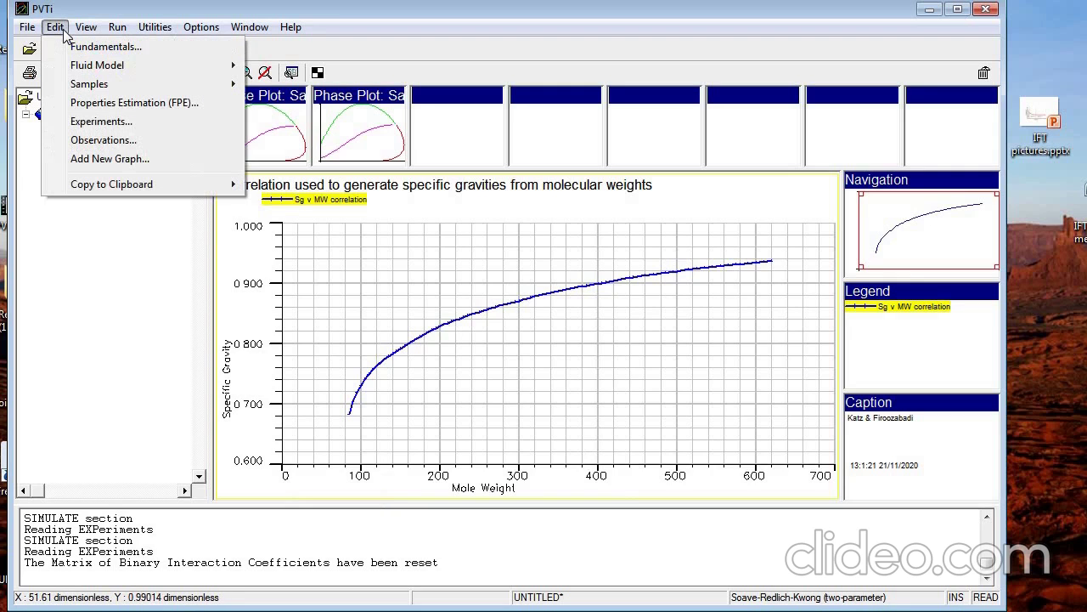
pyautogui.moveTo(73, 71)
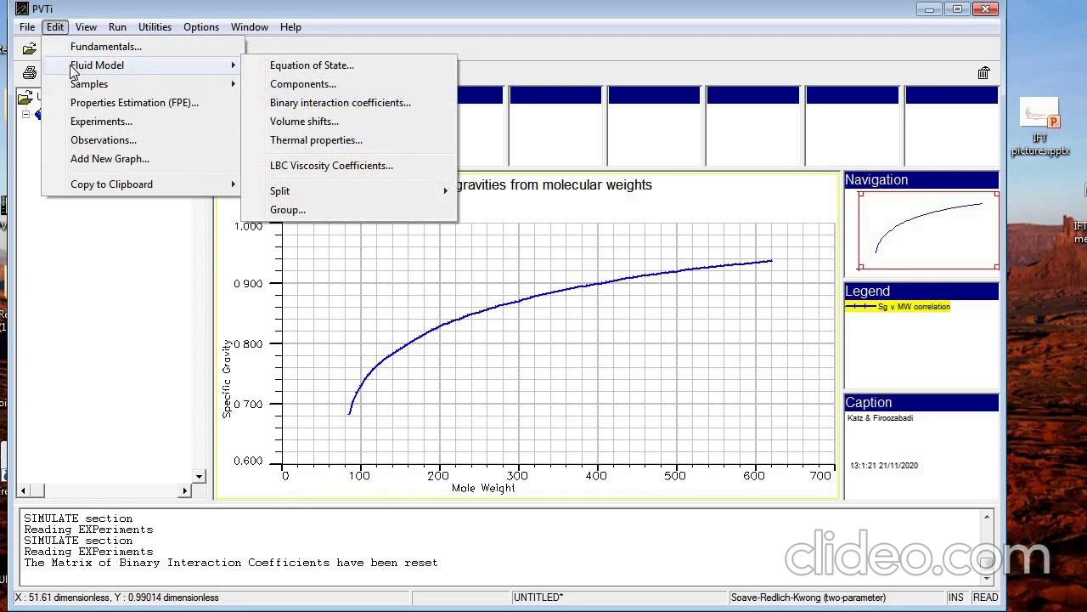
pyautogui.click(336, 103)
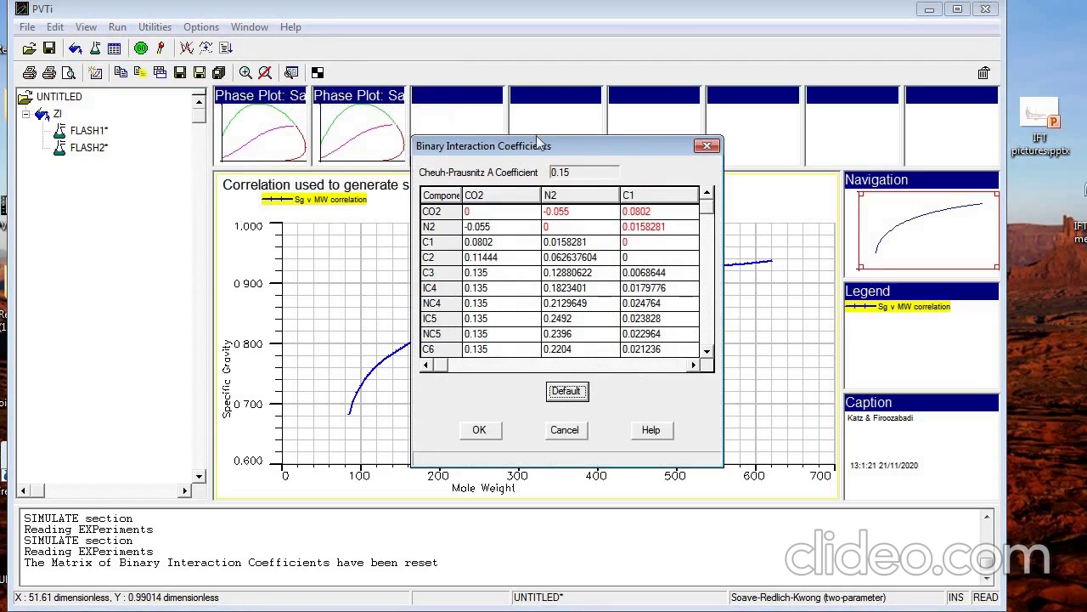
pyautogui.moveTo(612, 152); pyautogui.dragTo(545, 106)
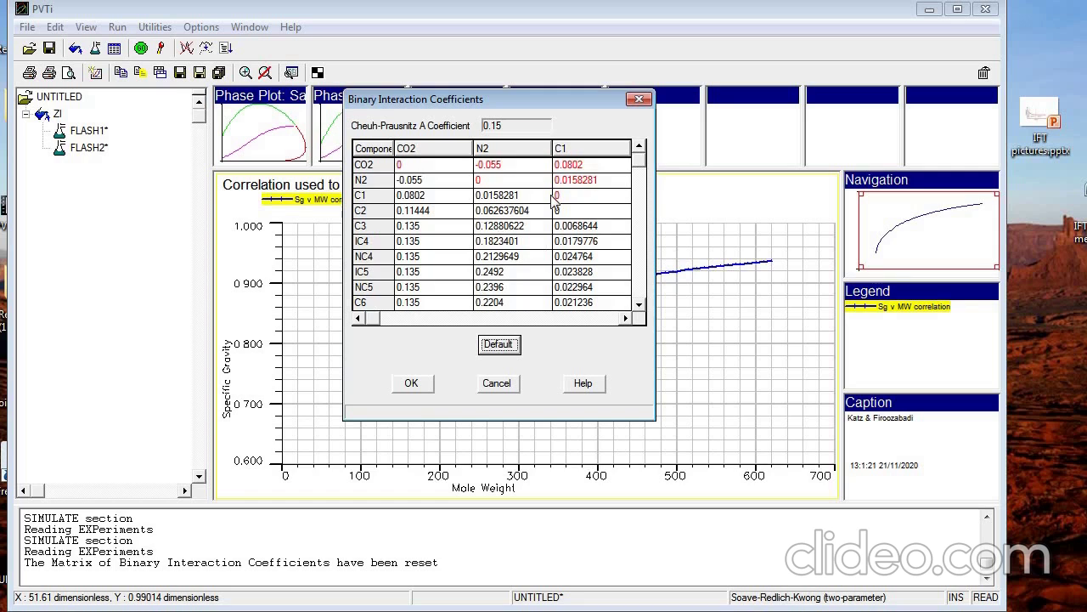
pyautogui.click(639, 98)
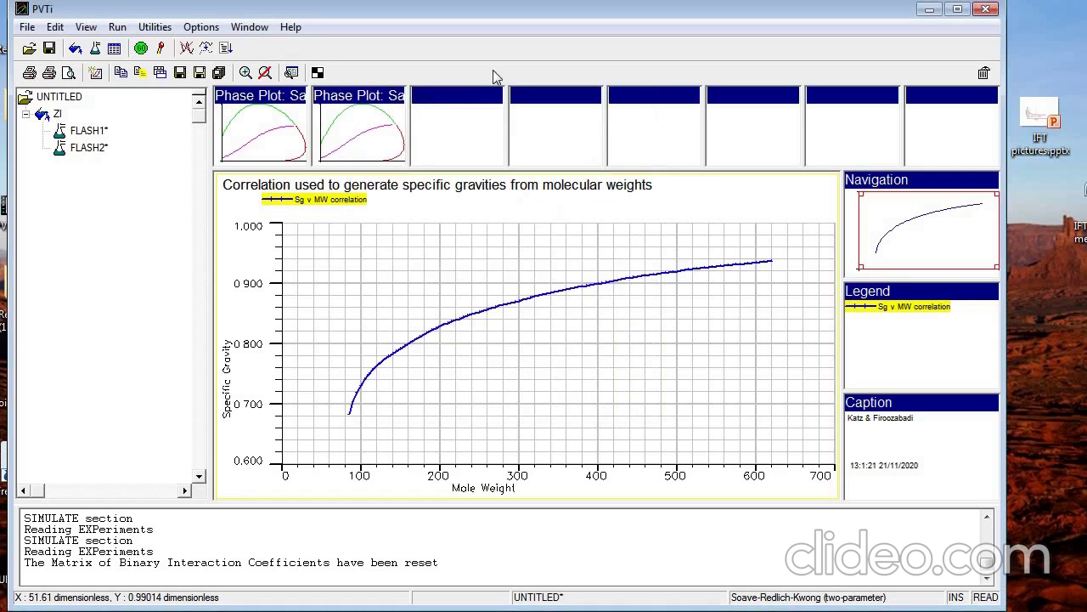
pyautogui.click(55, 27)
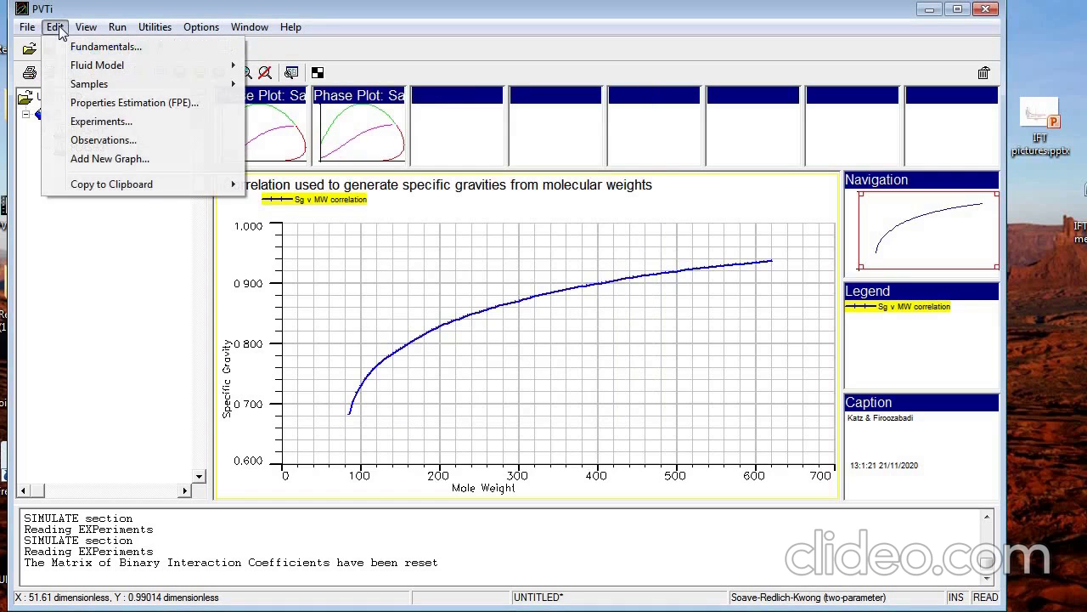
pyautogui.moveTo(82, 65)
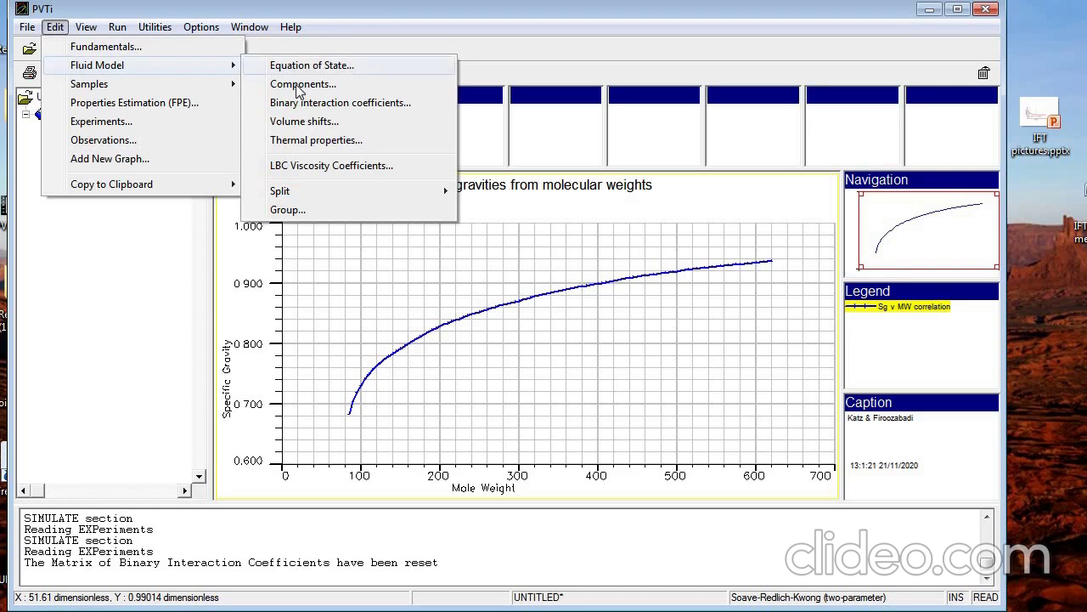
pyautogui.click(317, 122)
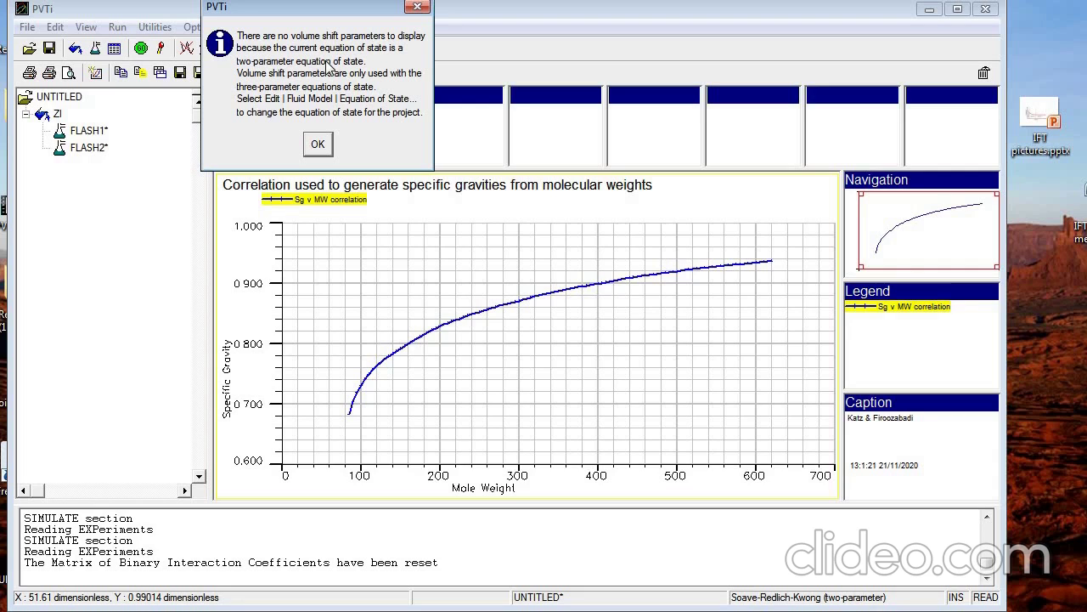
pyautogui.click(318, 143)
pyautogui.click(54, 26)
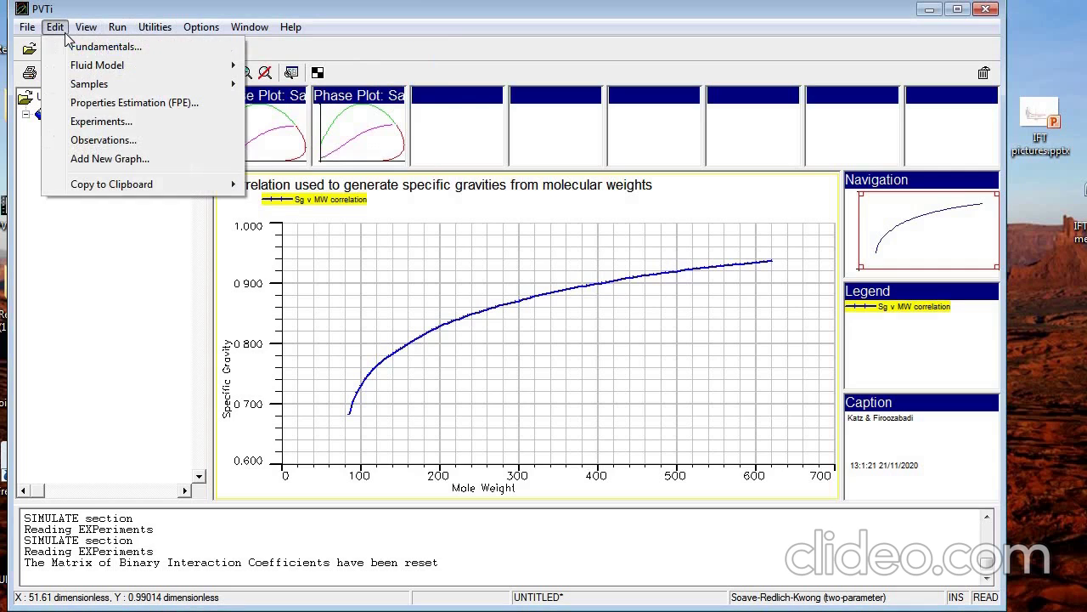
pyautogui.moveTo(77, 66)
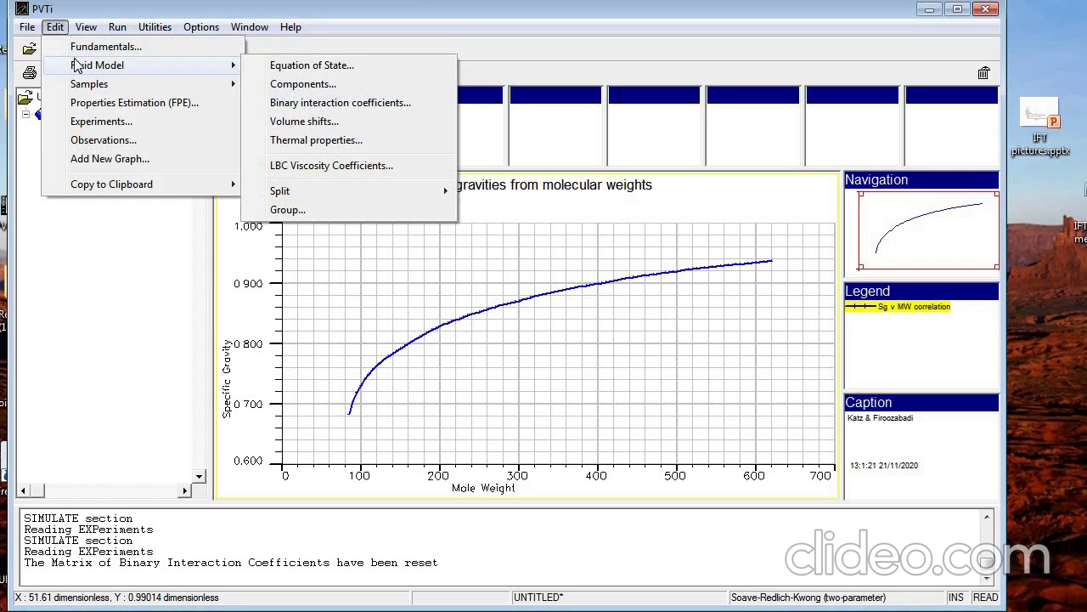
# Change the equation of state to three-parameter Peng-Robinson and accept default EoS parameters
pyautogui.click(280, 66)
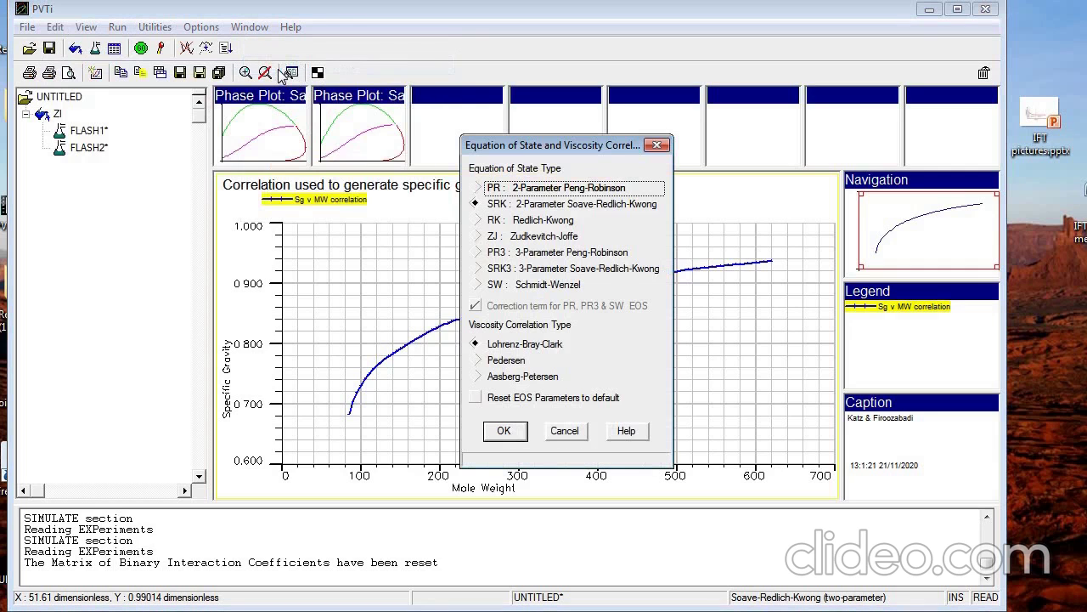
pyautogui.click(479, 253)
pyautogui.click(508, 430)
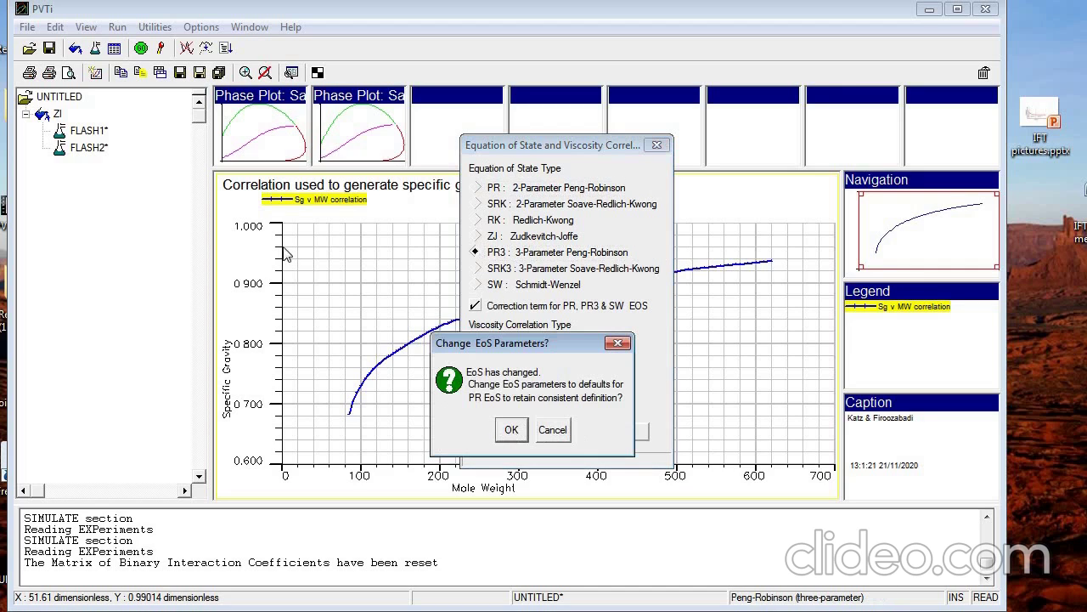
pyautogui.click(513, 429)
# Review the reset volume shift parameters table and close it
pyautogui.click(54, 26)
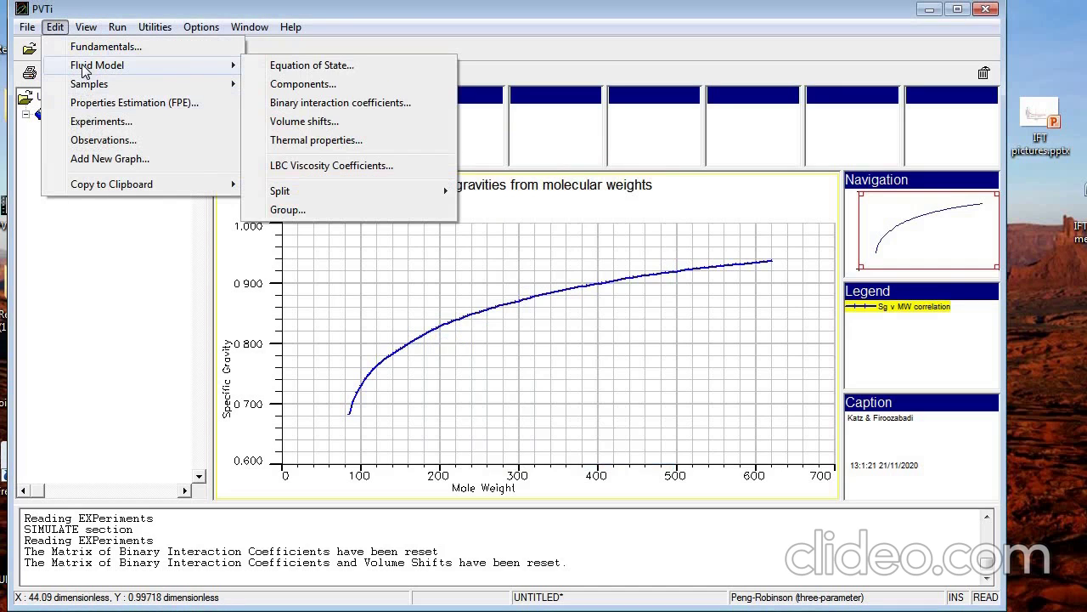
pyautogui.moveTo(85, 68)
pyautogui.click(306, 123)
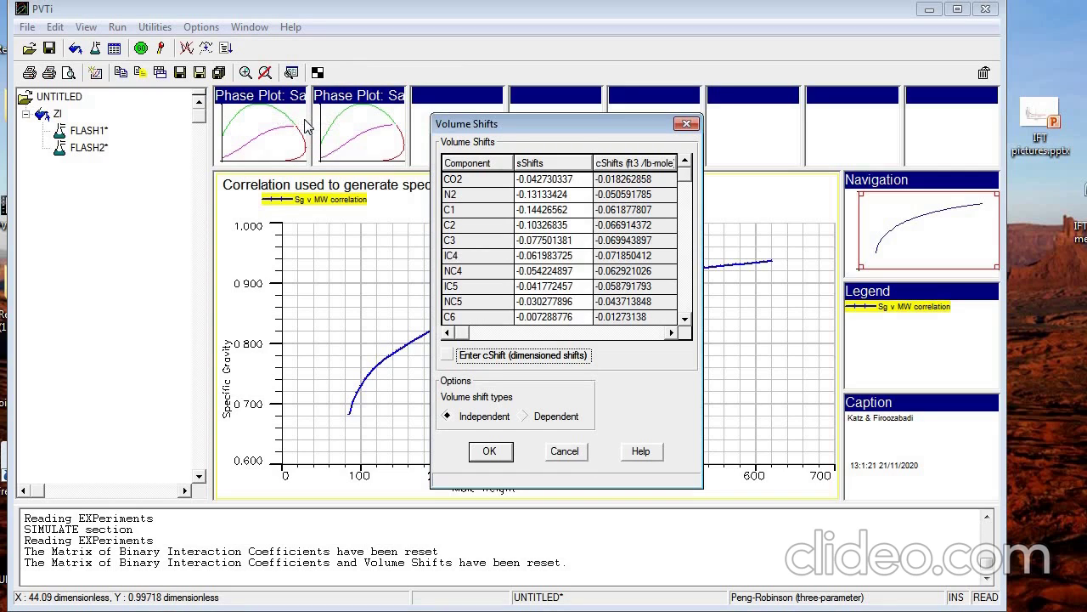
pyautogui.click(686, 124)
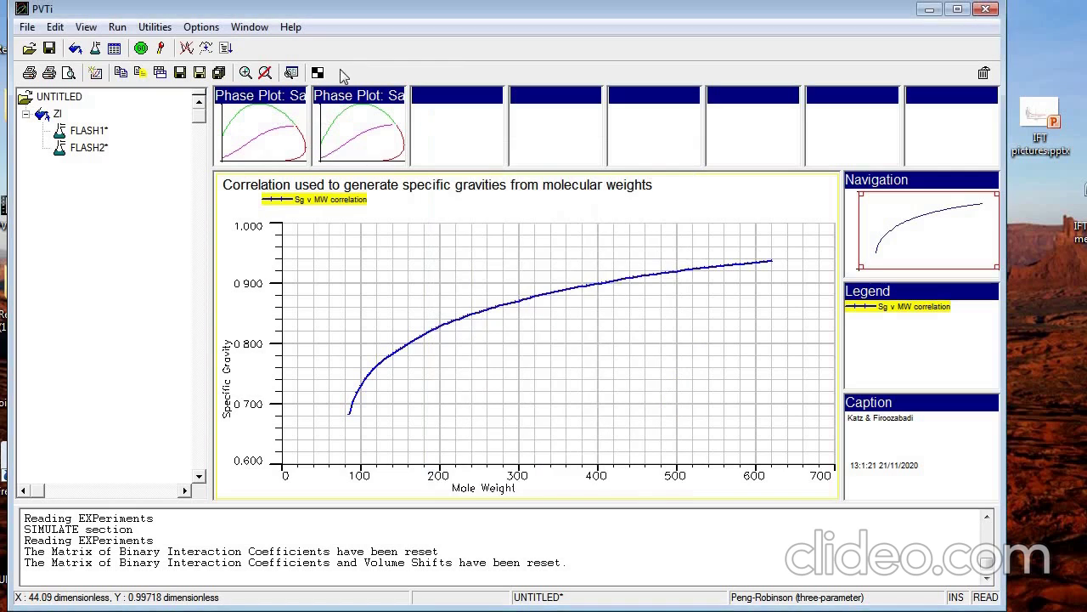
# Browse the Fluid Model Split options, leaving without choosing anything
pyautogui.click(56, 27)
pyautogui.moveTo(72, 68)
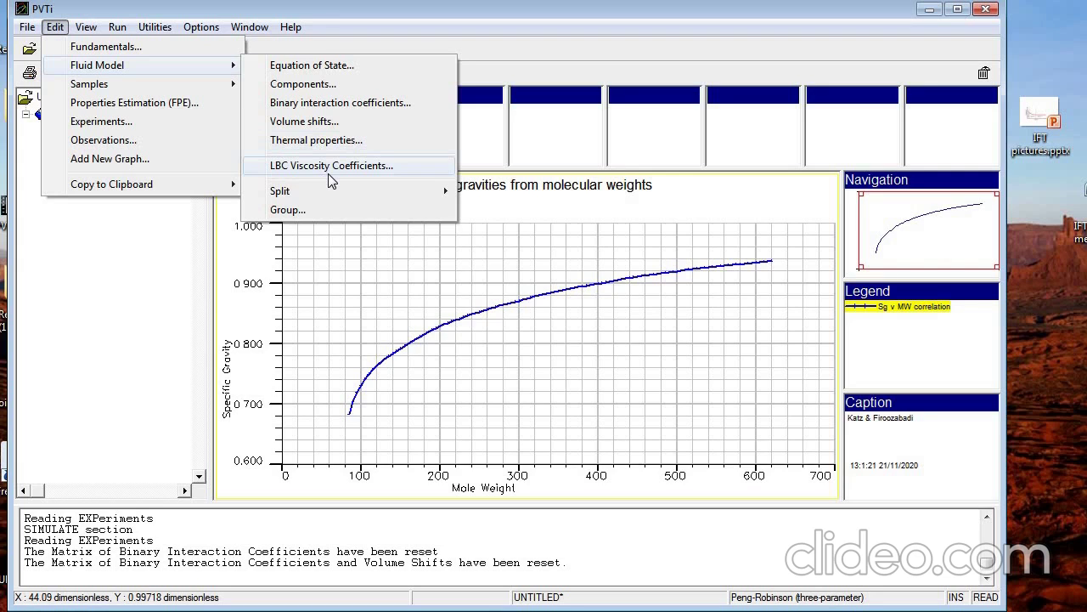
pyautogui.moveTo(334, 193)
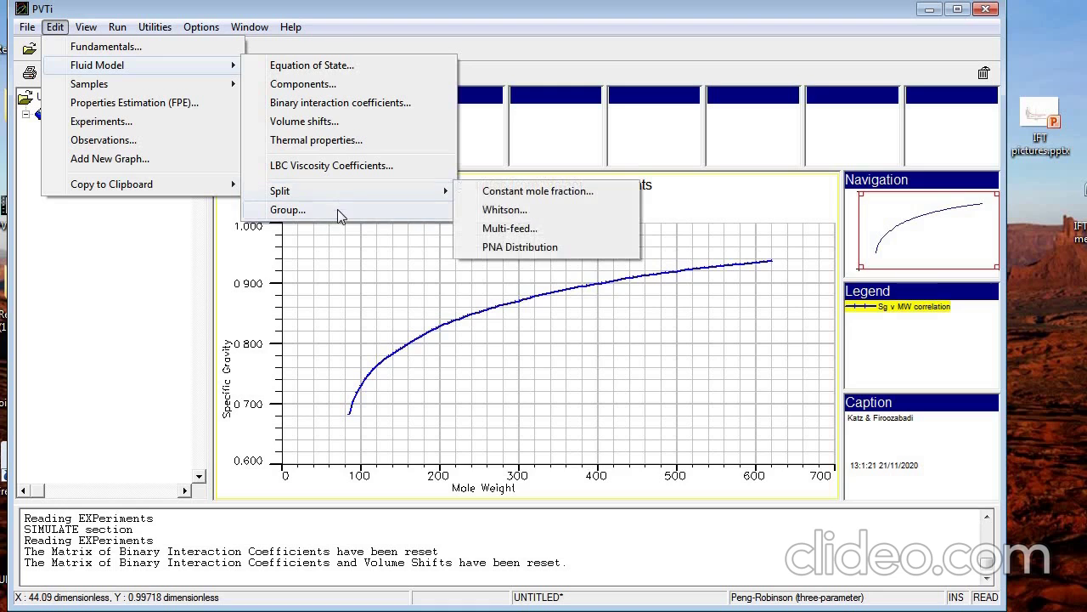
pyautogui.click(164, 282)
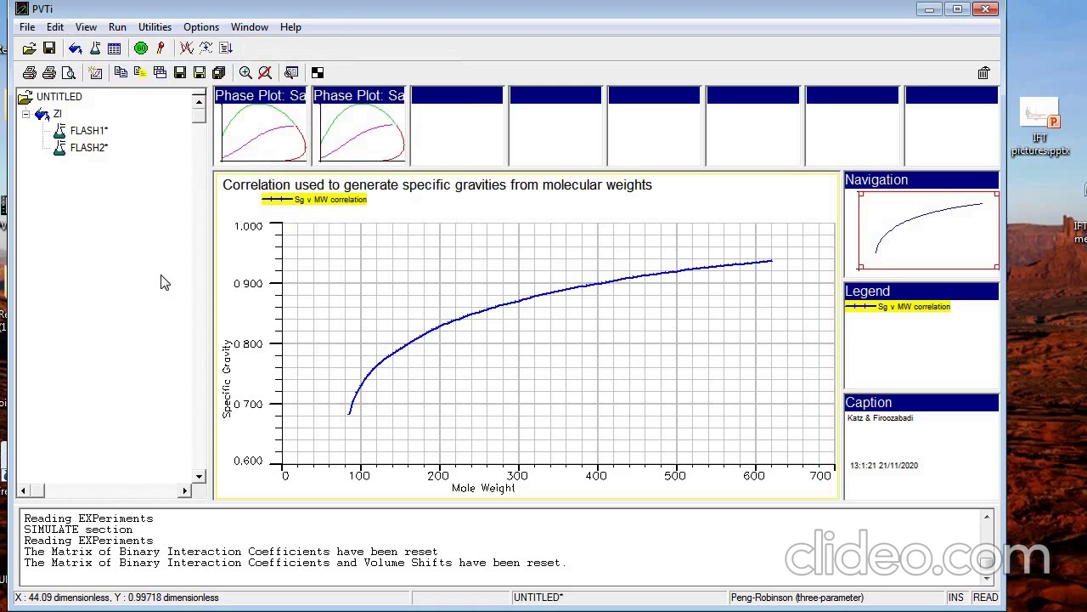
# Show the Sample Names table, listing sample 1 ZI titled Default Fluid Sample
pyautogui.click(66, 29)
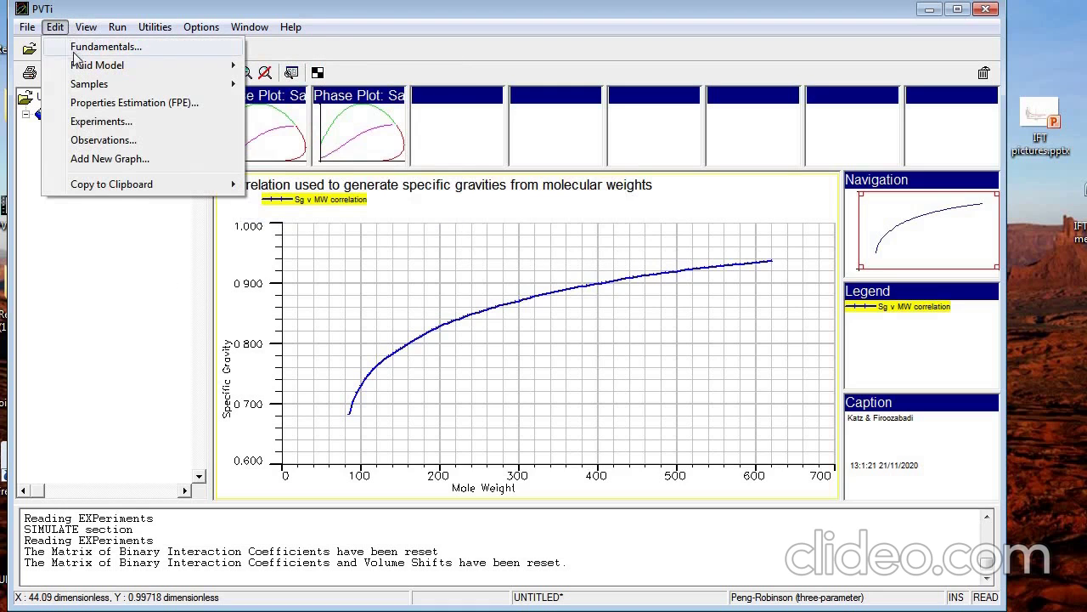
pyautogui.moveTo(79, 66)
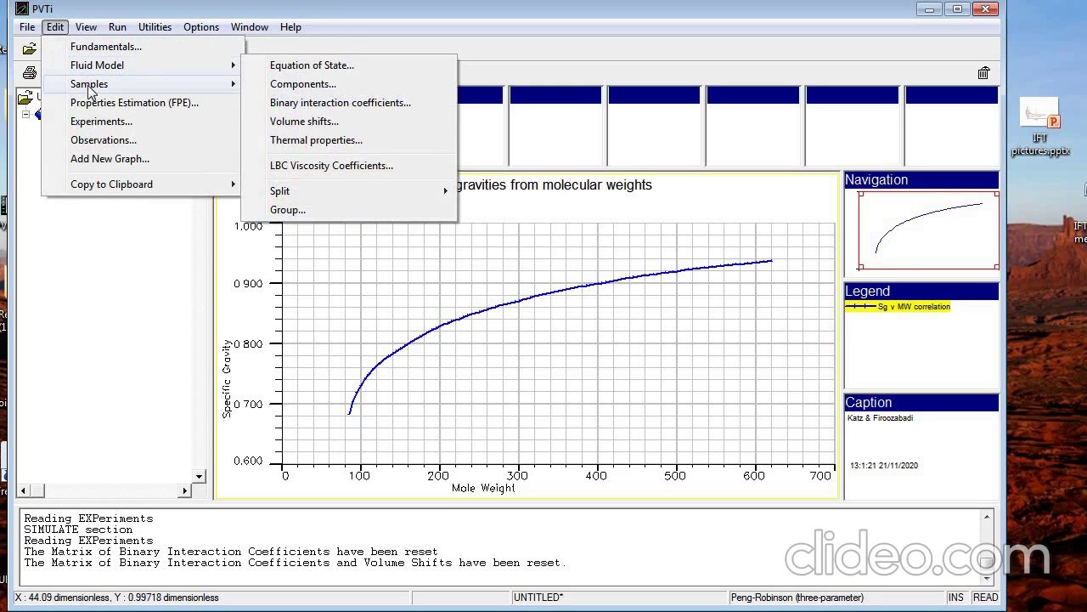
pyautogui.moveTo(90, 91)
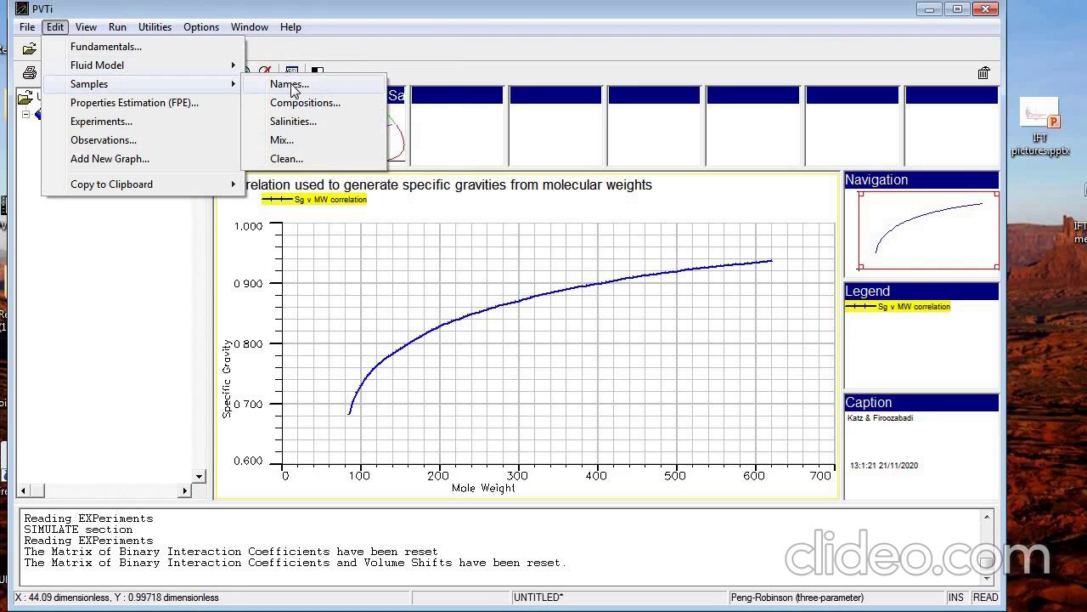
pyautogui.click(288, 84)
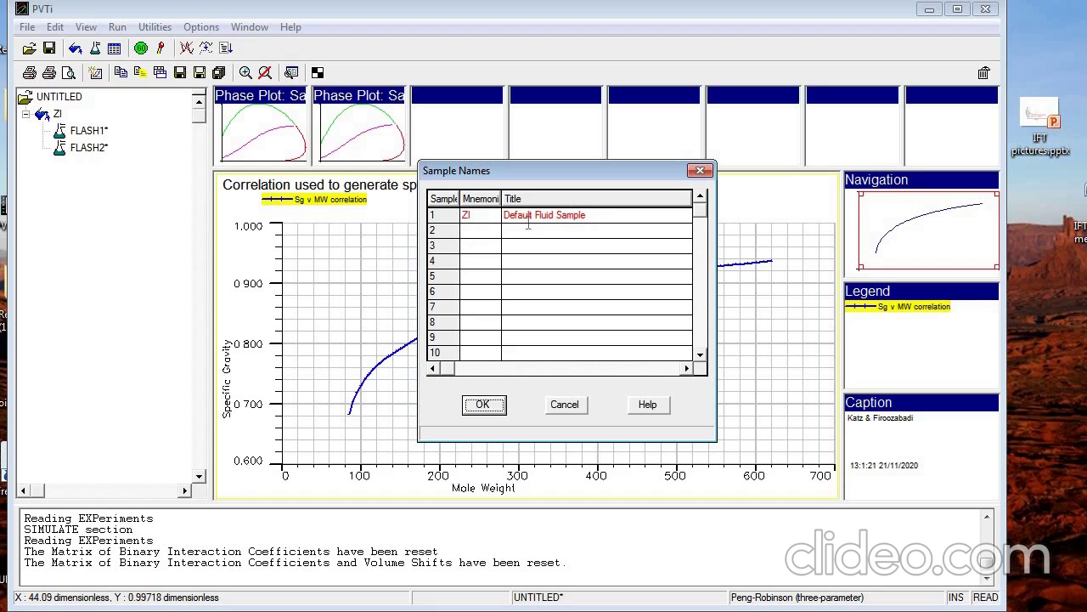
# Add sample Z2 titled 'Gas Injection' in row 2 of Sample Names and save it
pyautogui.click(493, 230)
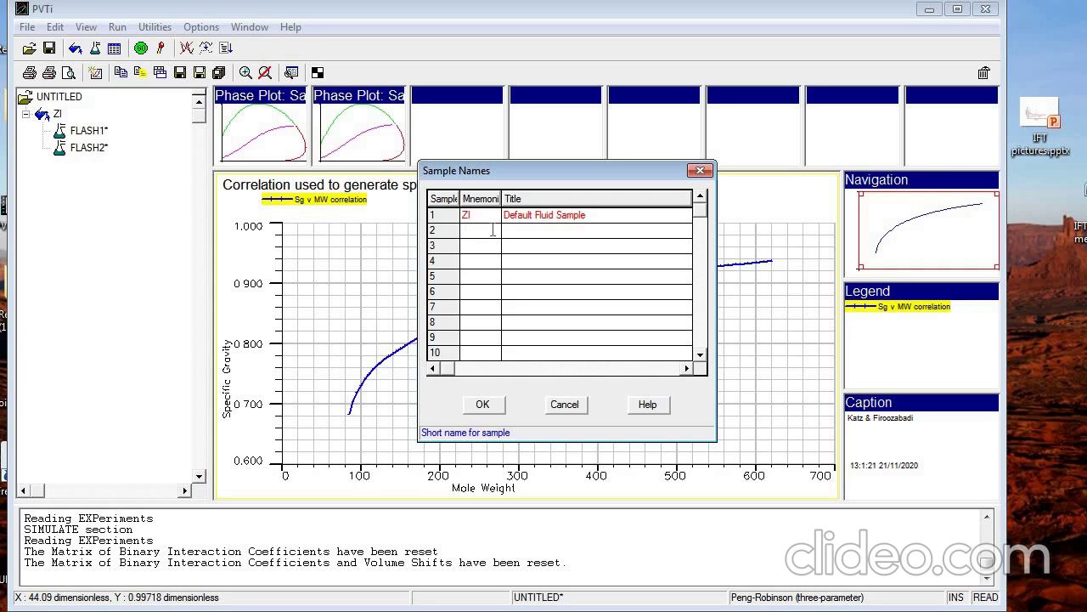
pyautogui.write('Z2')
pyautogui.click(515, 233)
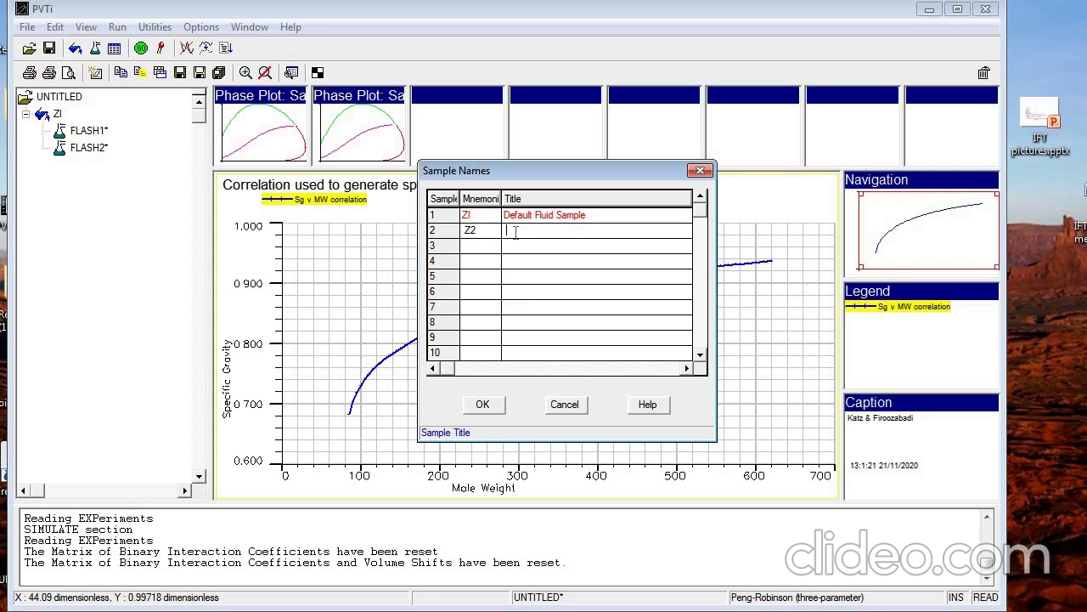
pyautogui.write('Gas Injection')
pyautogui.click(483, 404)
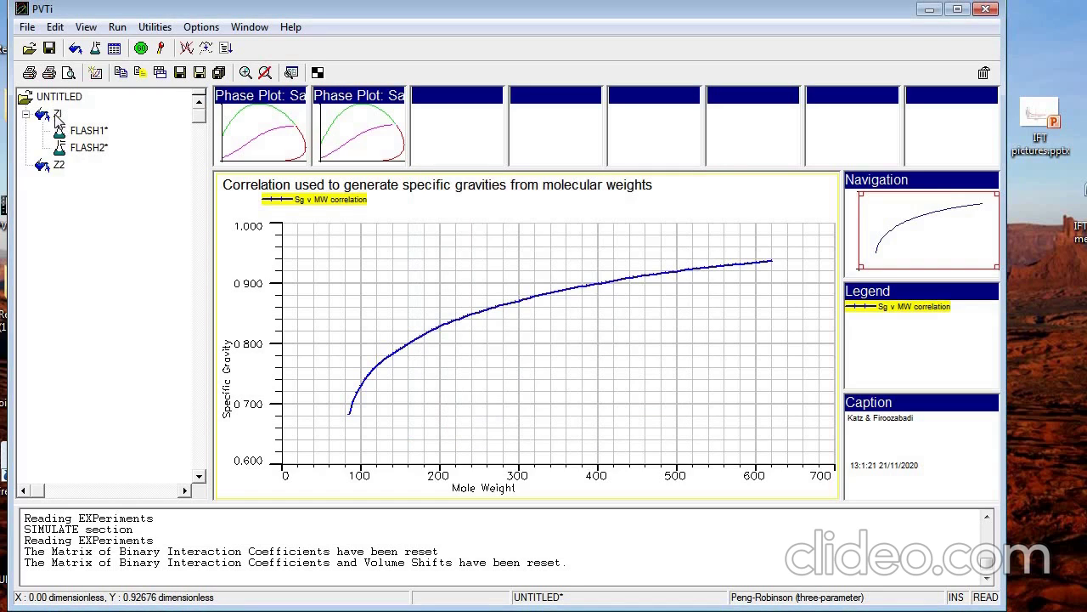
# Set sample Z2's mole fractions to 80 for N2 and 20 for CO2
pyautogui.rightClick(60, 169)
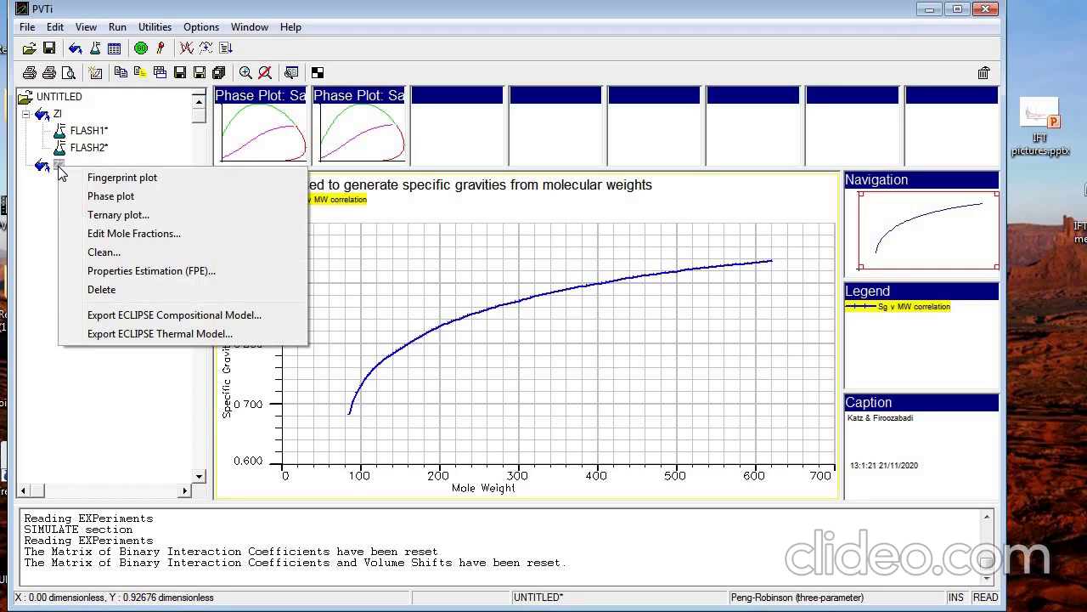
pyautogui.click(136, 234)
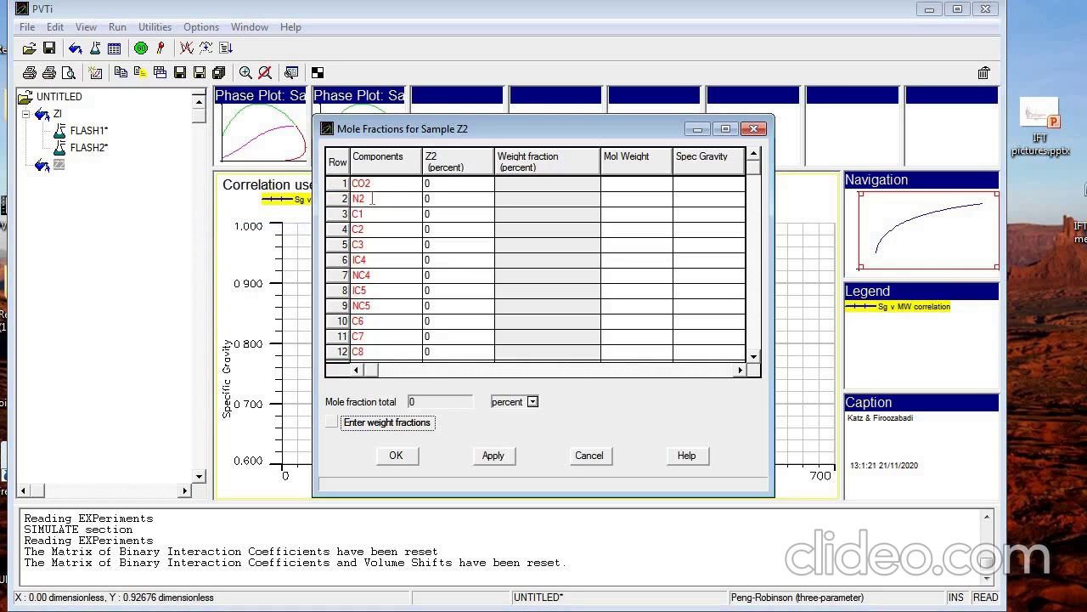
pyautogui.click(458, 198)
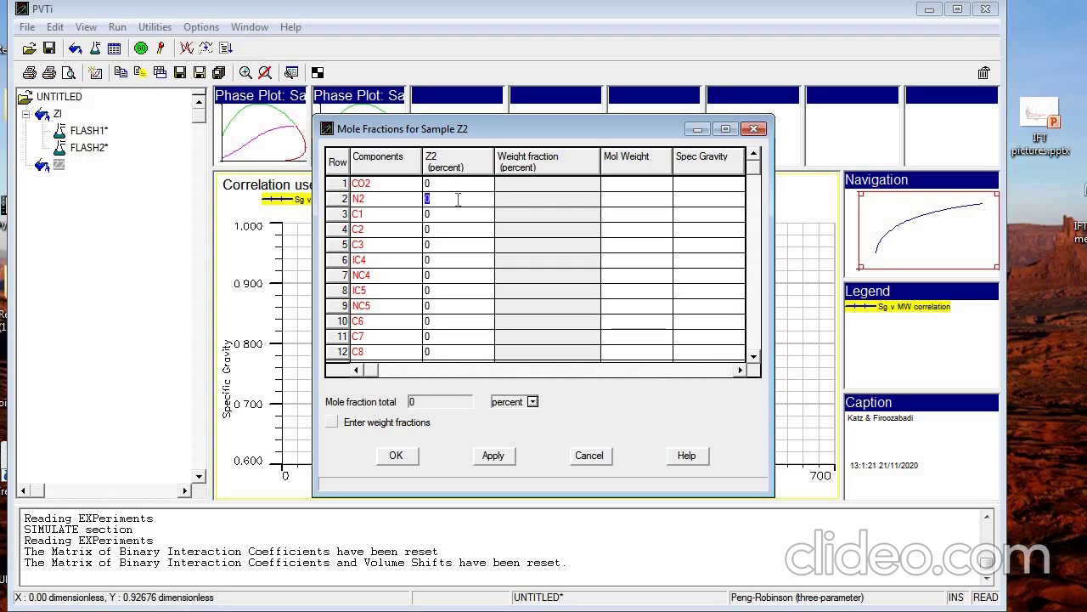
pyautogui.write('80')
pyautogui.click(456, 185)
pyautogui.write('20')
pyautogui.click(411, 460)
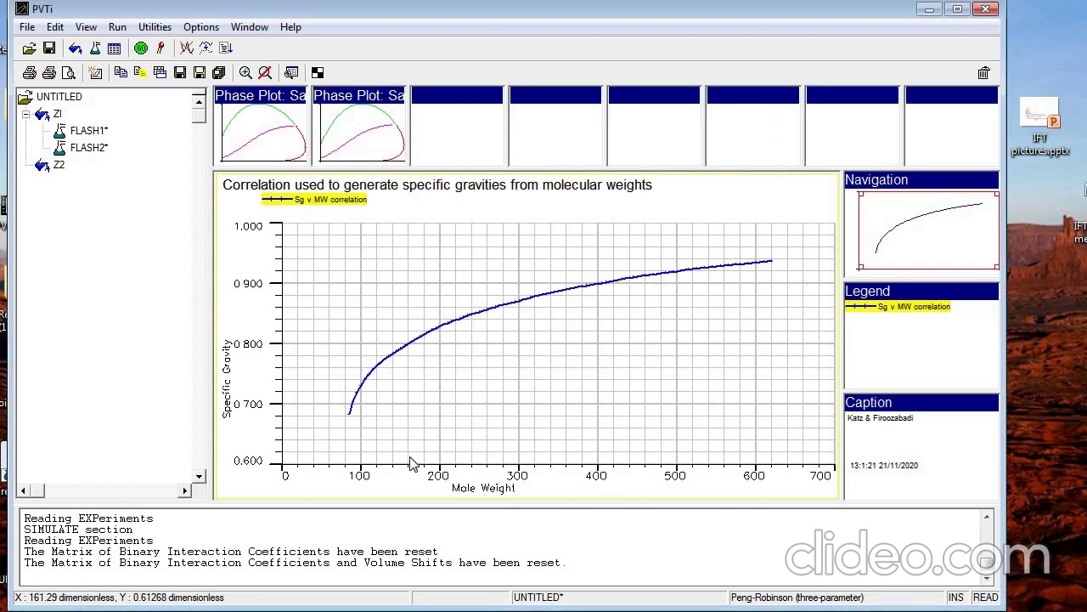
pyautogui.click(60, 170)
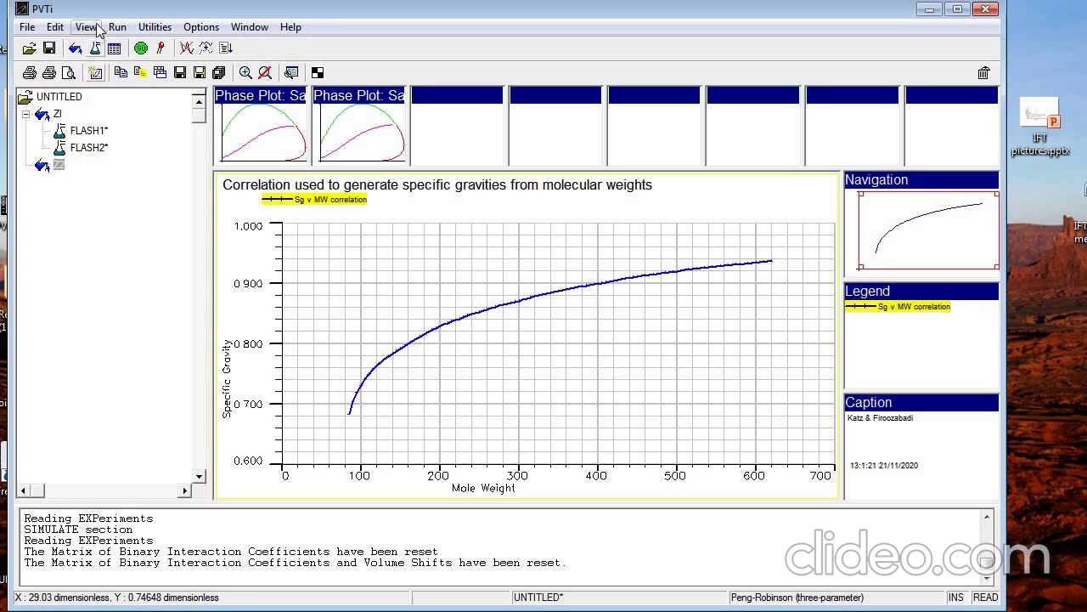
pyautogui.click(56, 27)
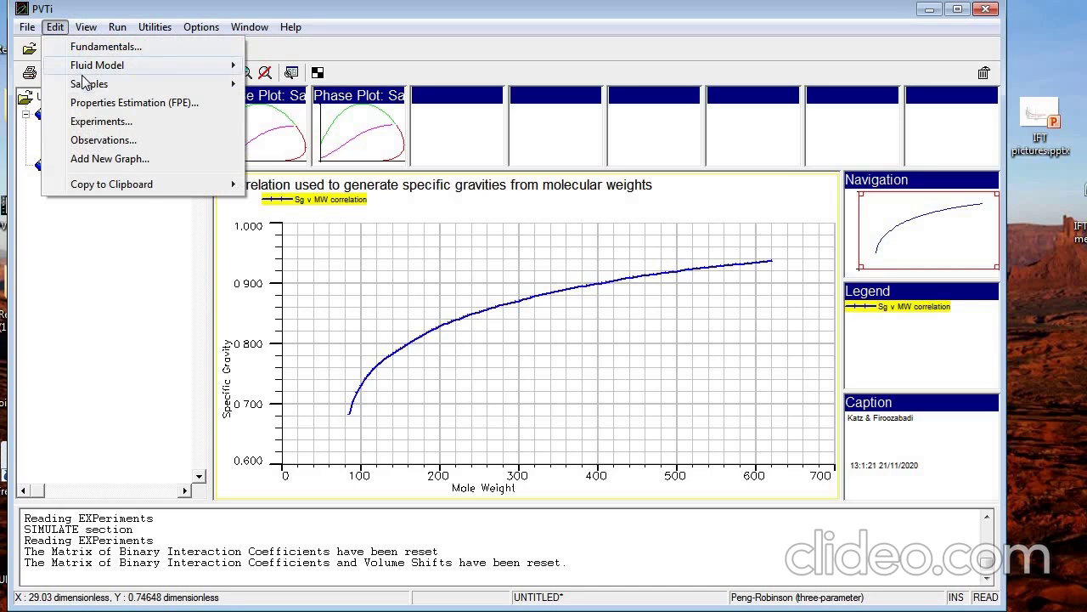
pyautogui.moveTo(84, 83)
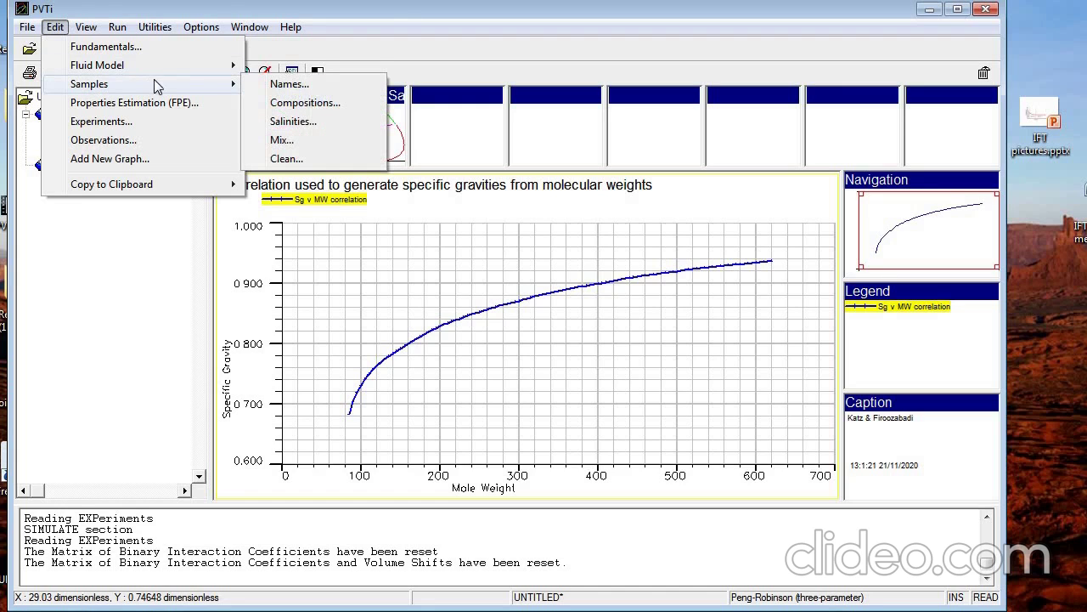
pyautogui.click(287, 104)
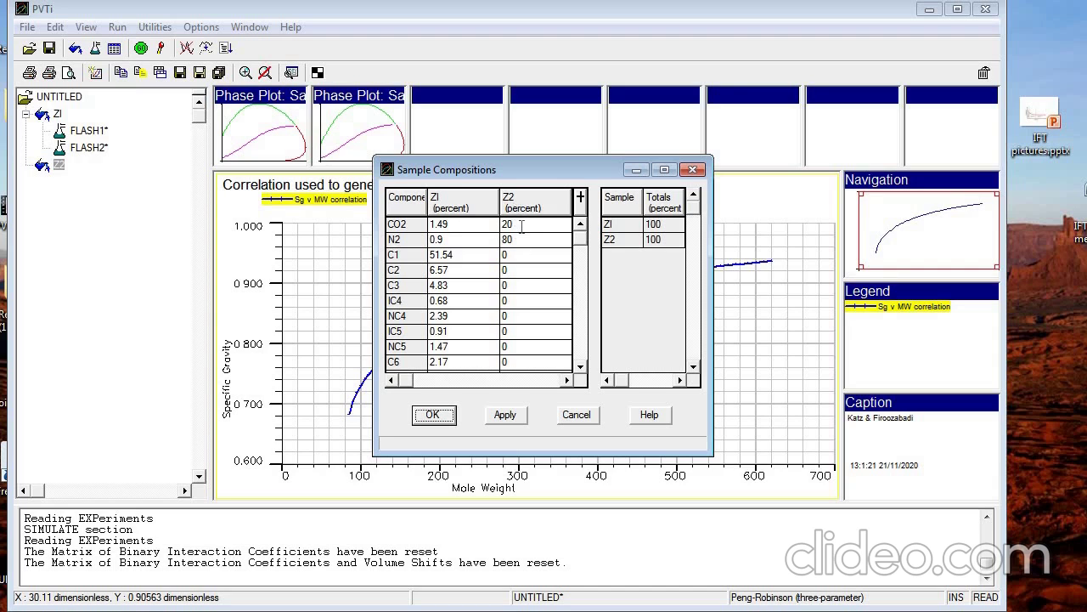
pyautogui.click(693, 169)
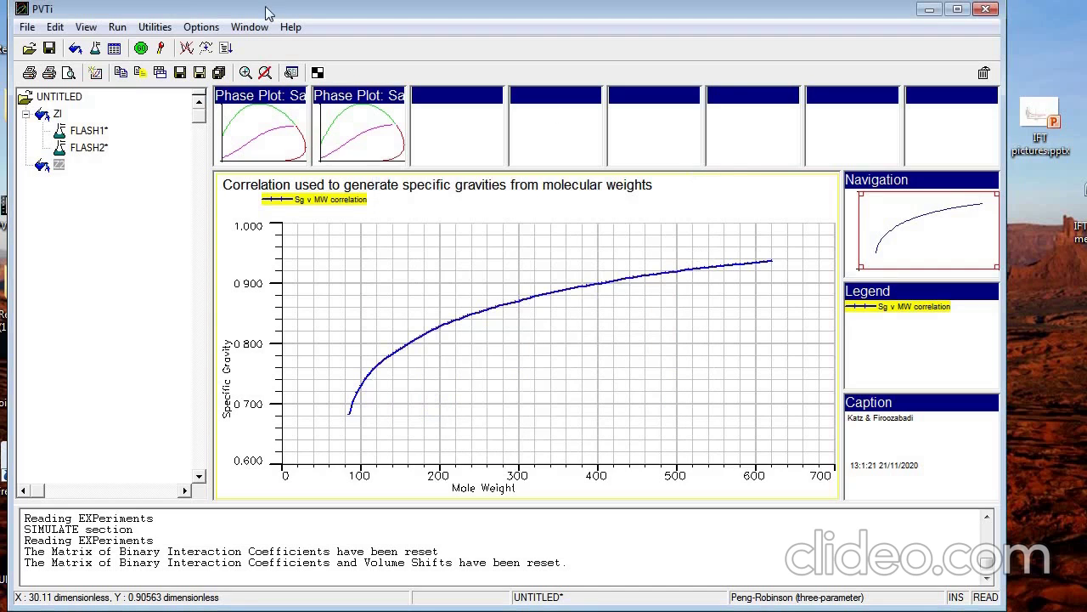
# Check the sample salinities from the Edit menu and find that none exist
pyautogui.click(54, 26)
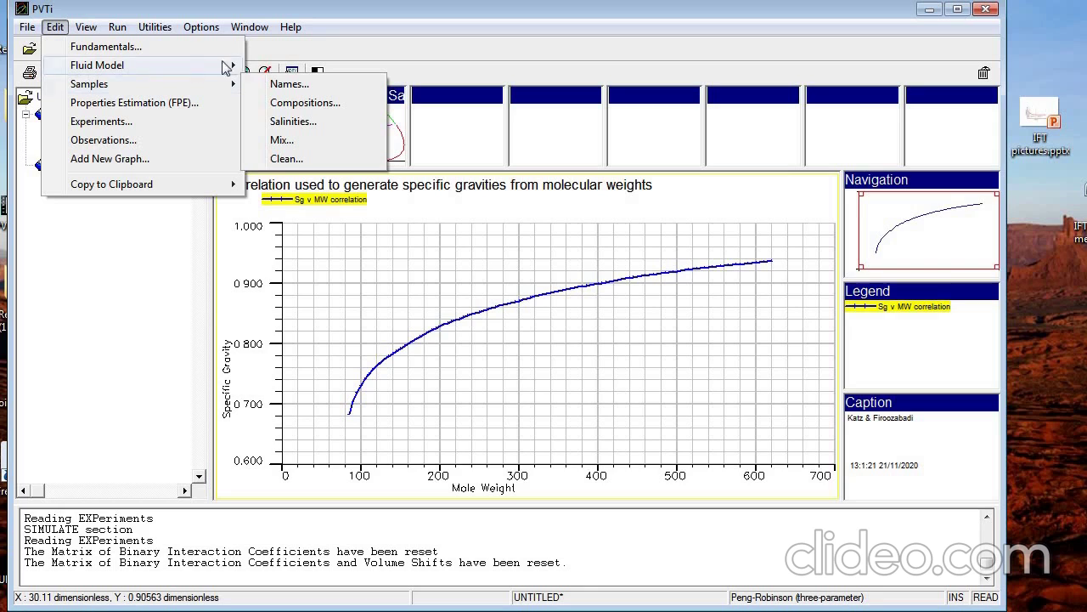
pyautogui.click(288, 121)
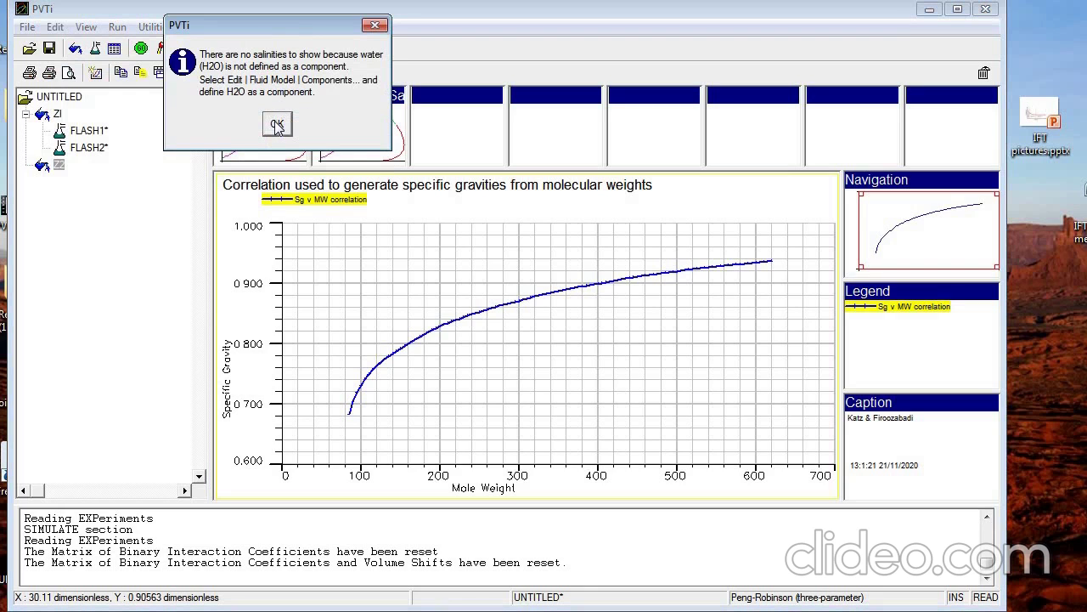
pyautogui.click(277, 125)
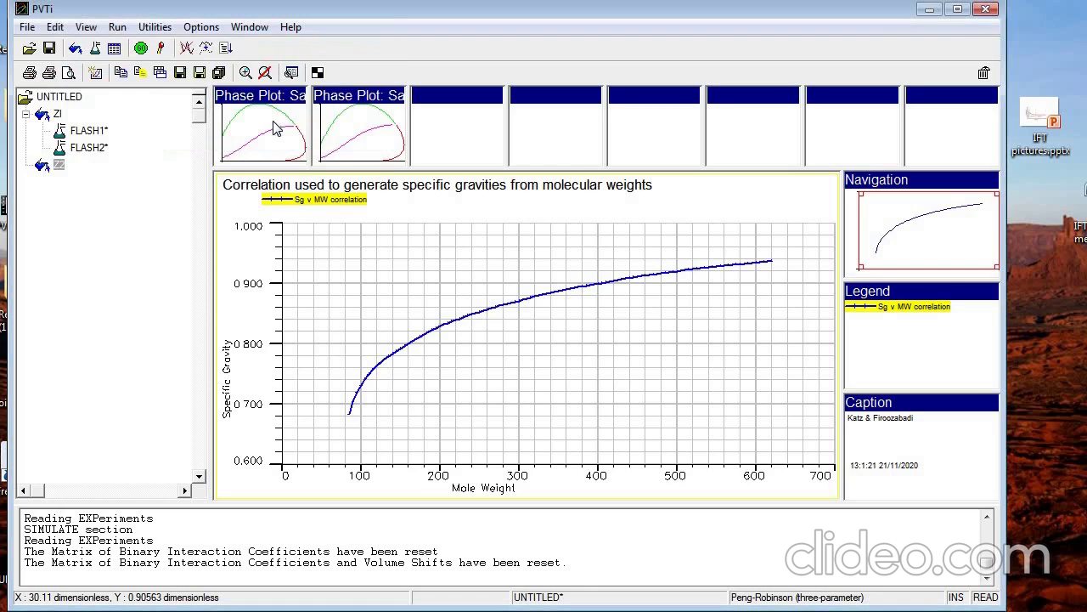
# Open Properties Estimation (FPE) for sample ZI from the Edit menu
pyautogui.click(55, 27)
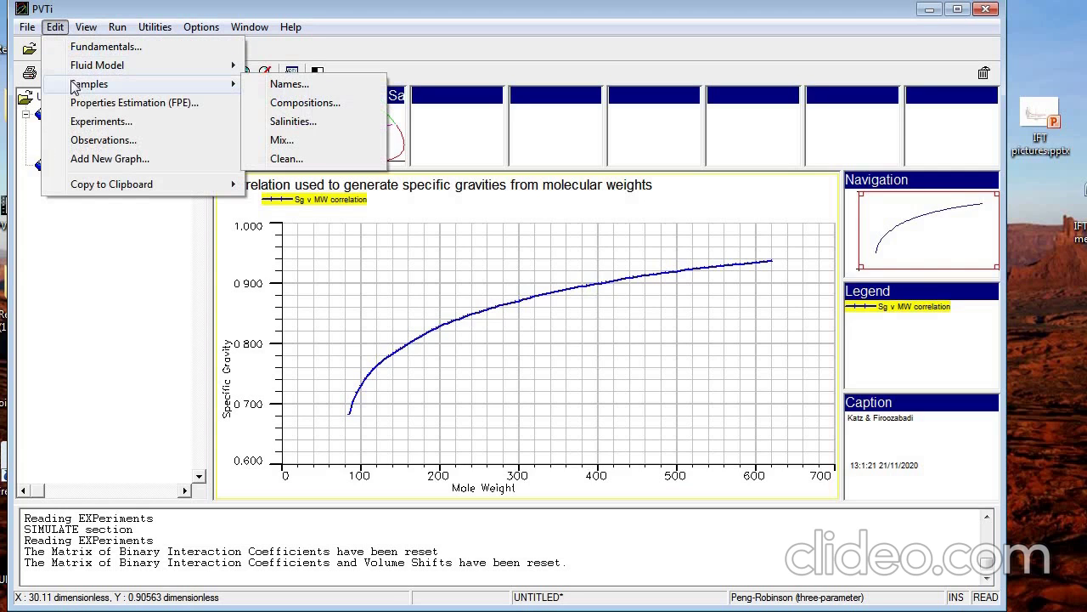
pyautogui.click(30, 253)
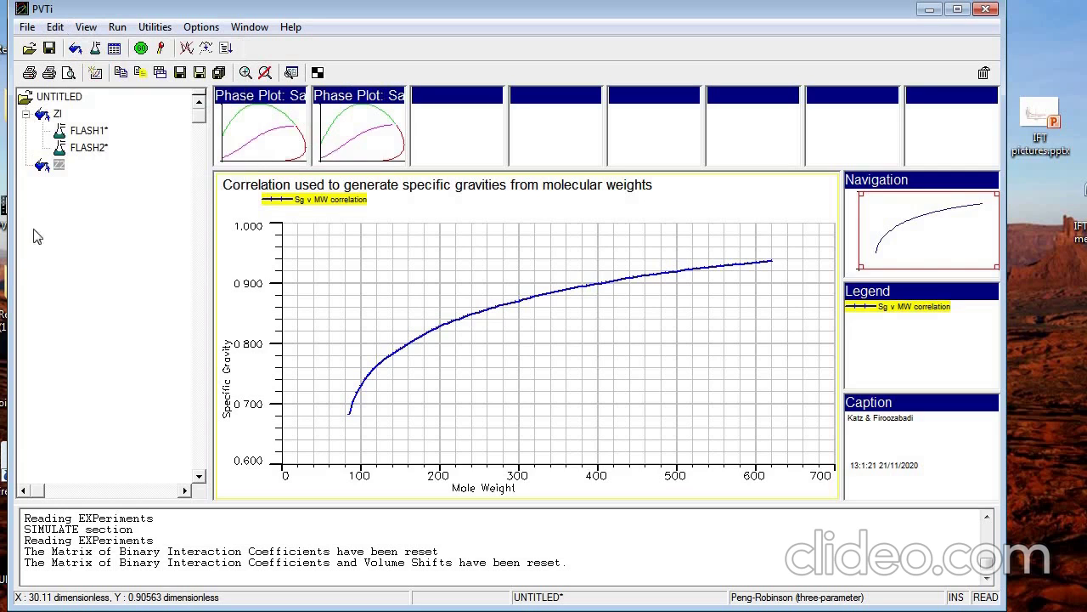
pyautogui.click(54, 28)
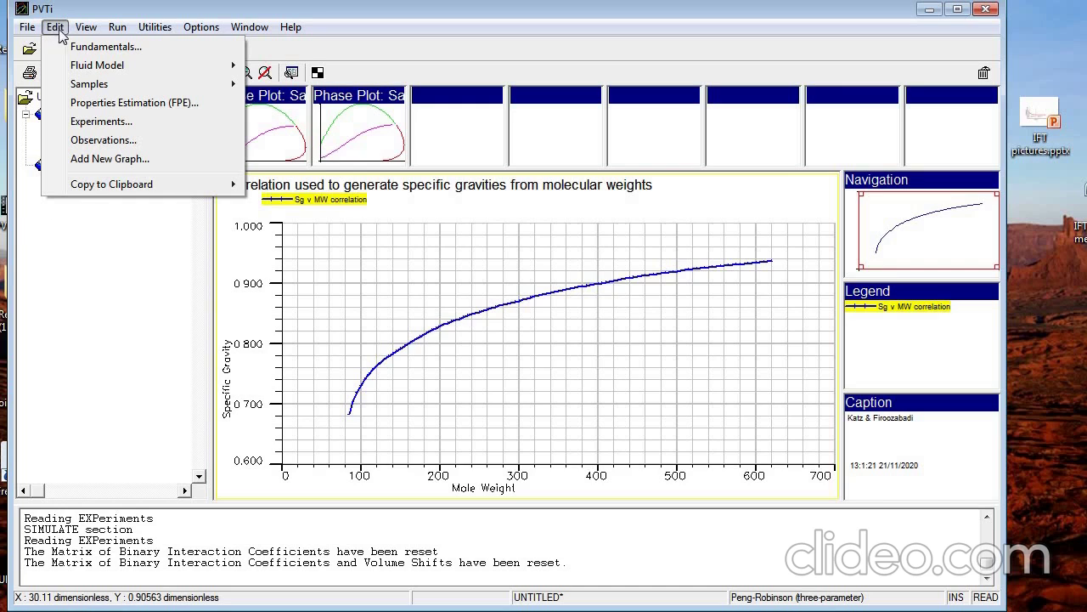
pyautogui.moveTo(94, 89)
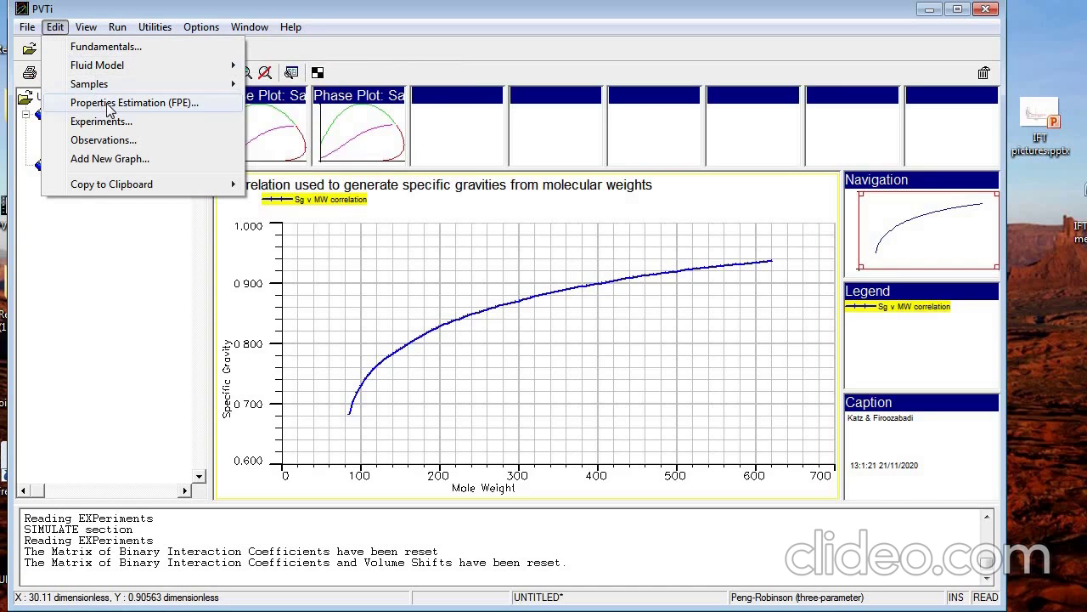
pyautogui.click(109, 103)
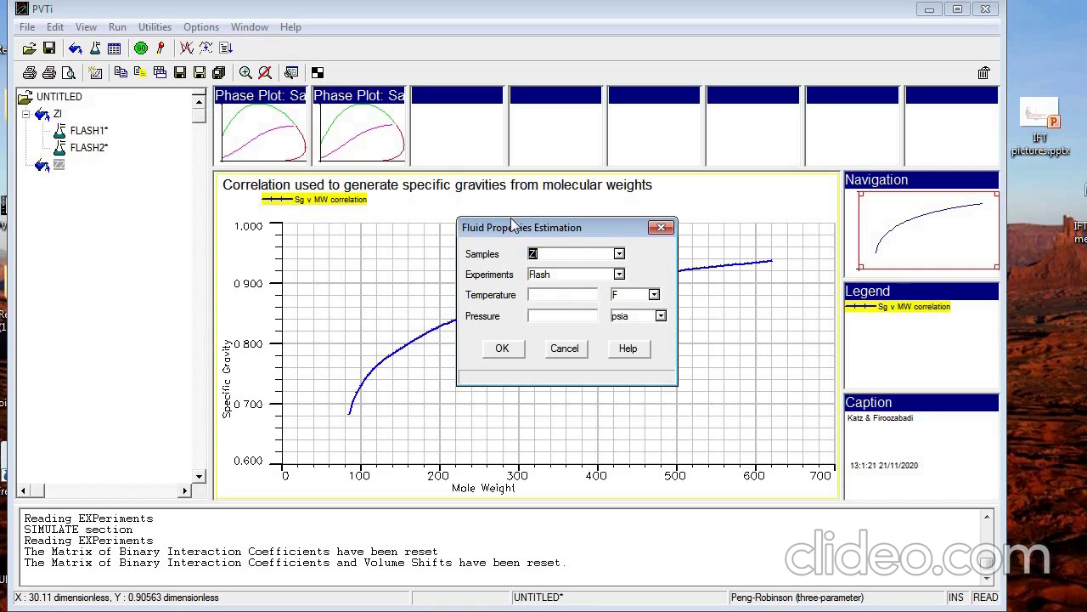
# Close the Fluid Properties Estimation dialog, returning to the specific-gravity versus molecular weight chart
pyautogui.click(662, 228)
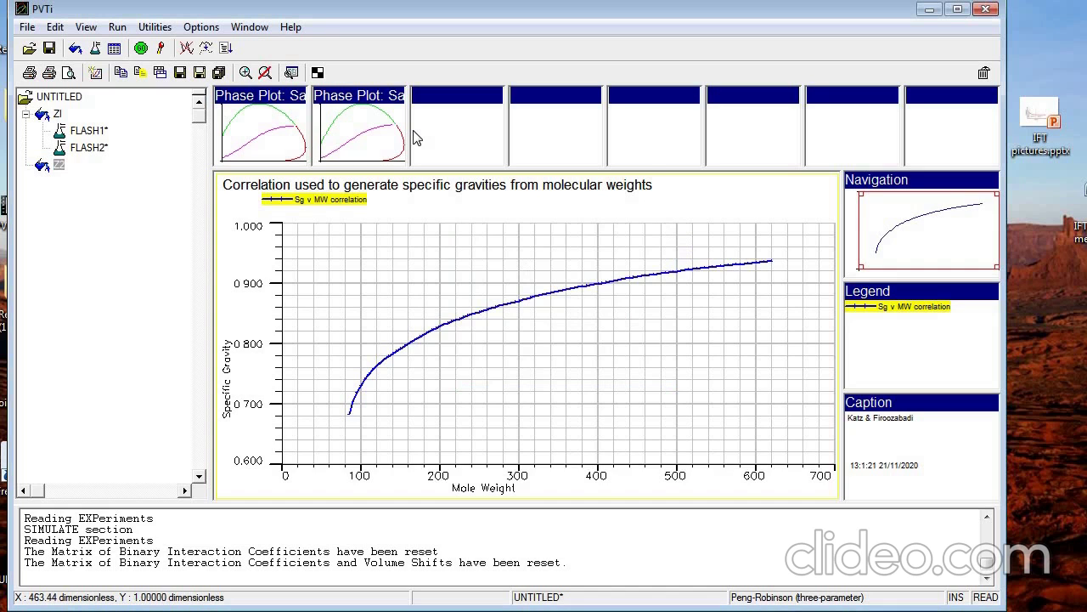
pyautogui.click(58, 30)
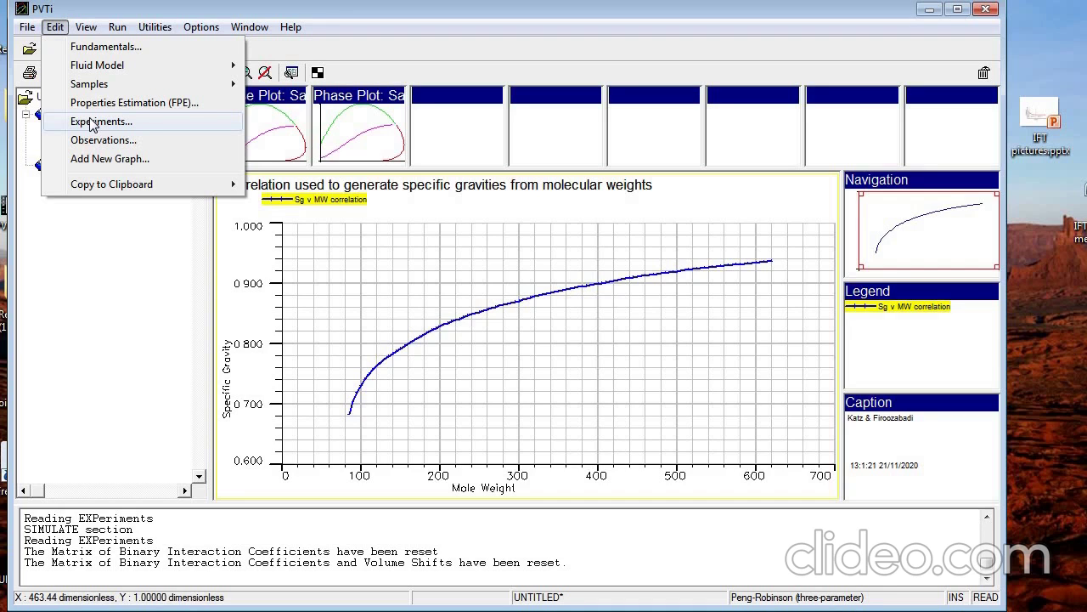
# Open Edit > Experiments, then switch to PVT_Danesh.pdf at page 113
pyautogui.click(93, 124)
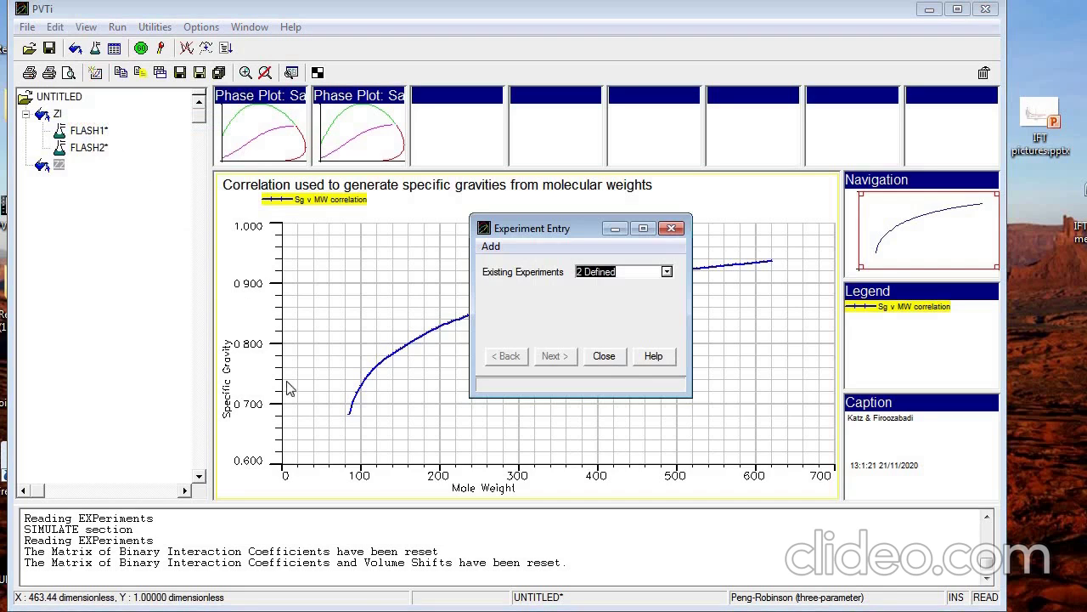
pyautogui.click(378, 589)
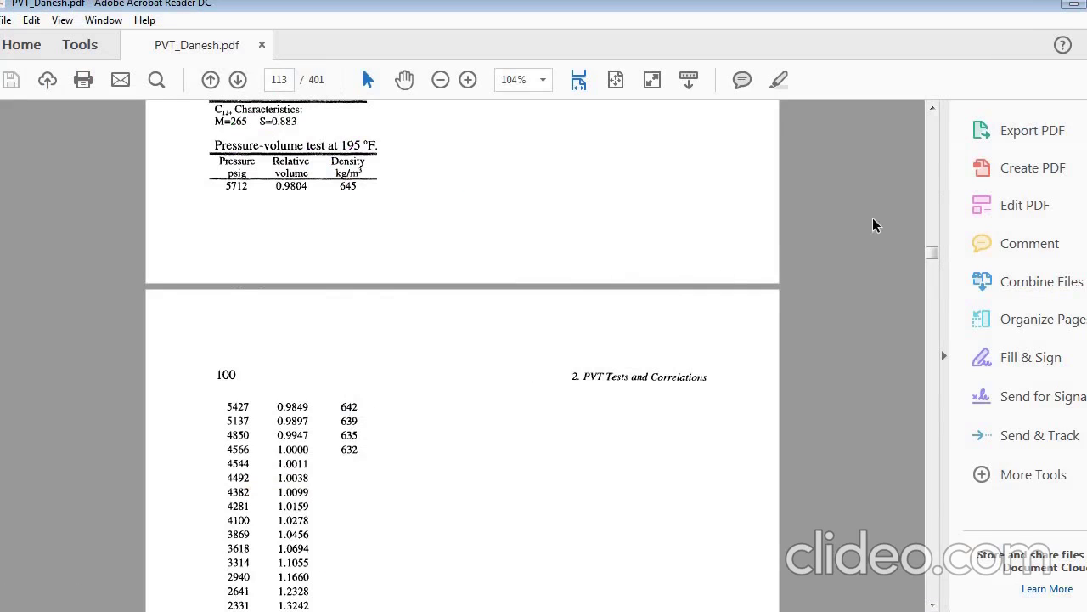
# Review the 195 °F pressure-volume table (5712 psig, relative volume 0.9804), then return to PVTi
pyautogui.click(932, 109)
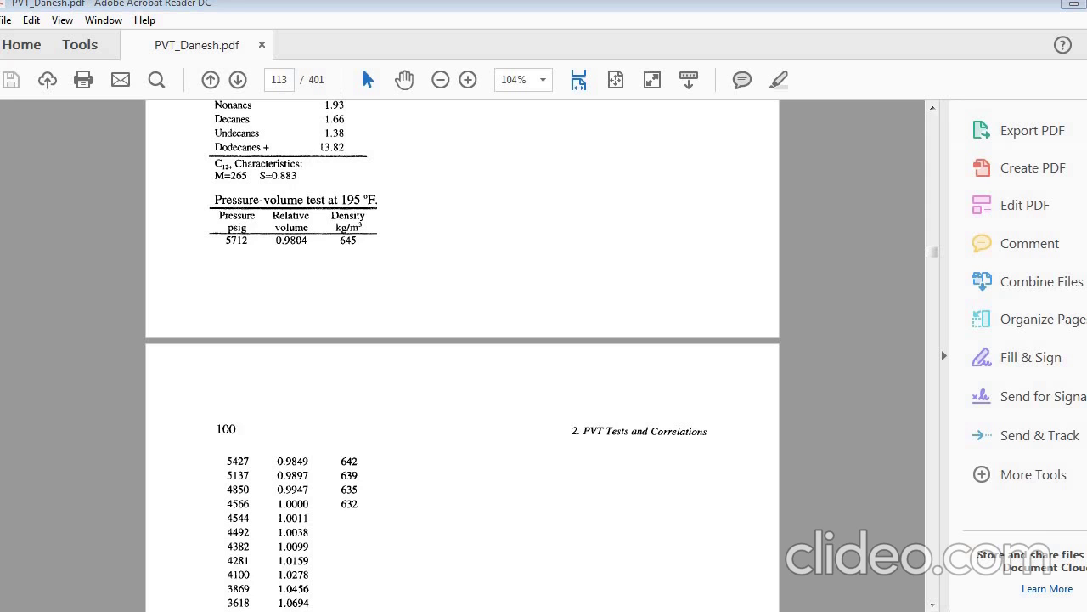
pyautogui.click(1073, 8)
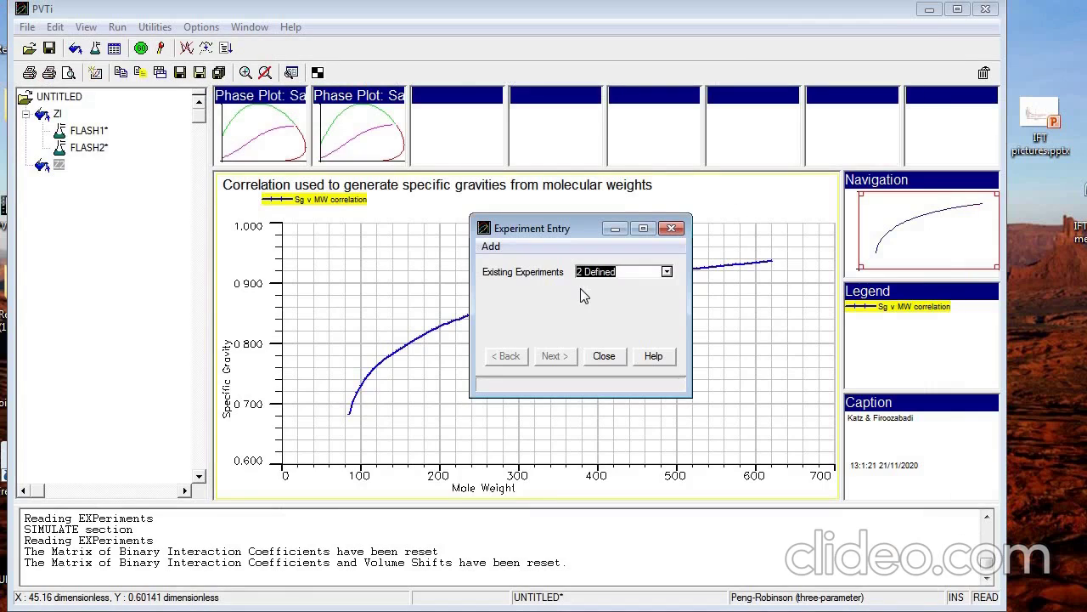
pyautogui.click(671, 228)
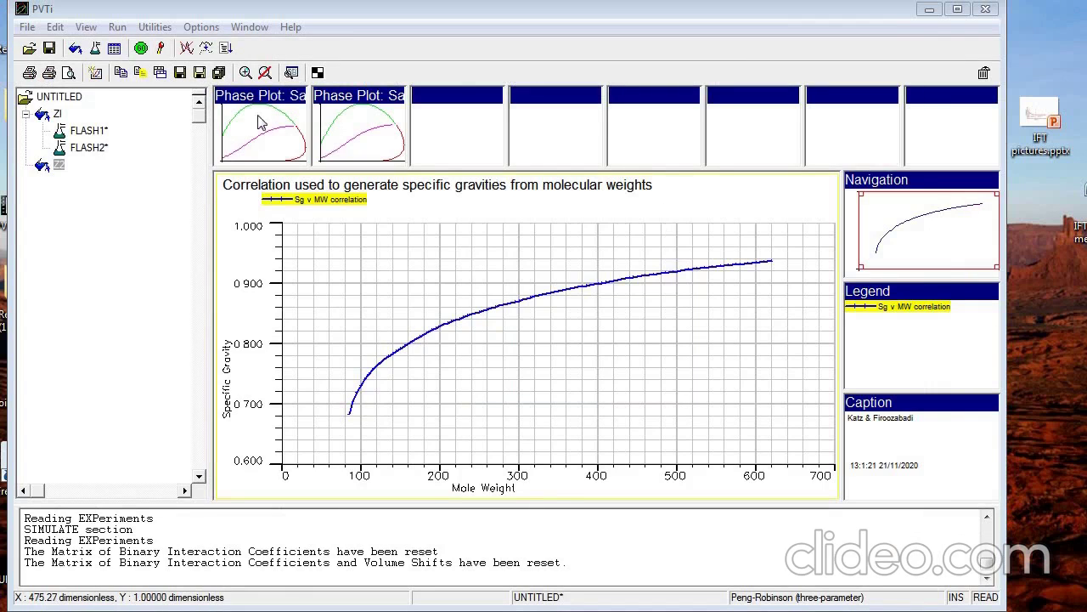
pyautogui.click(56, 27)
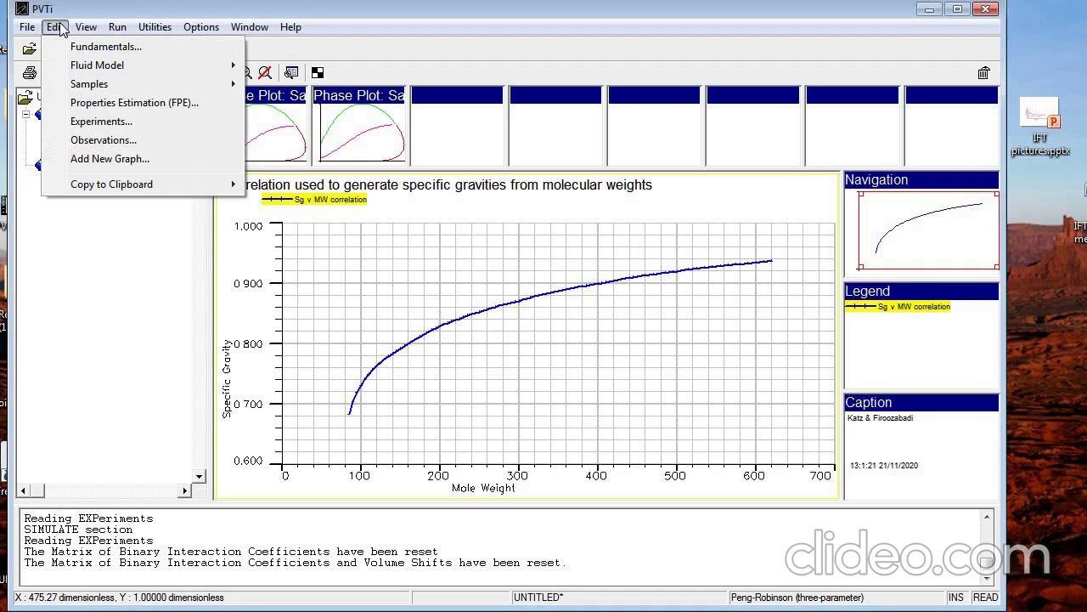
pyautogui.click(85, 124)
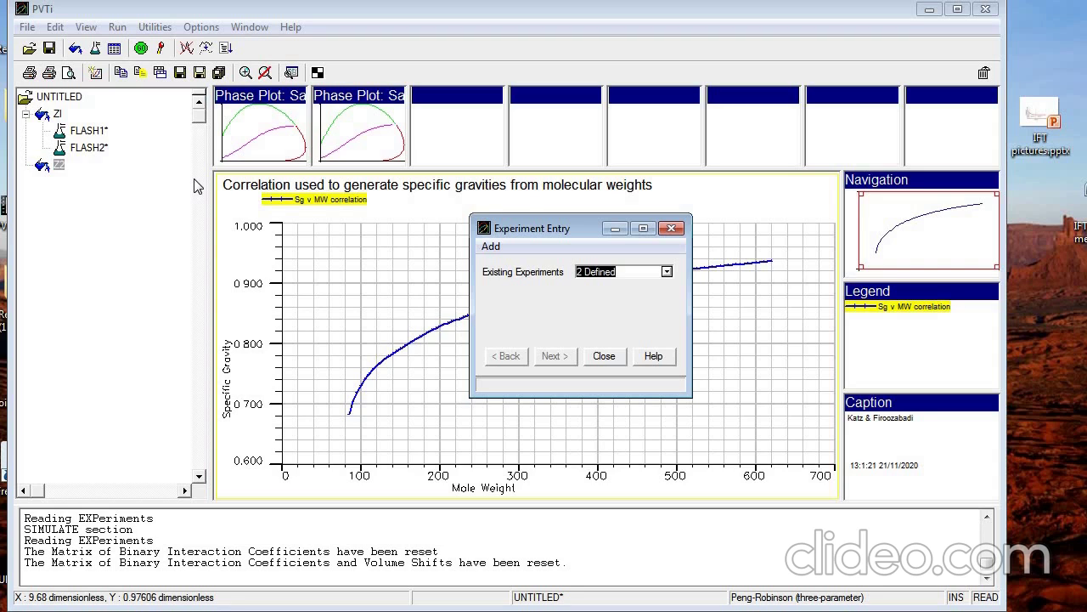
# Add a single-point Saturation Pressure experiment for sample ZI
pyautogui.click(491, 248)
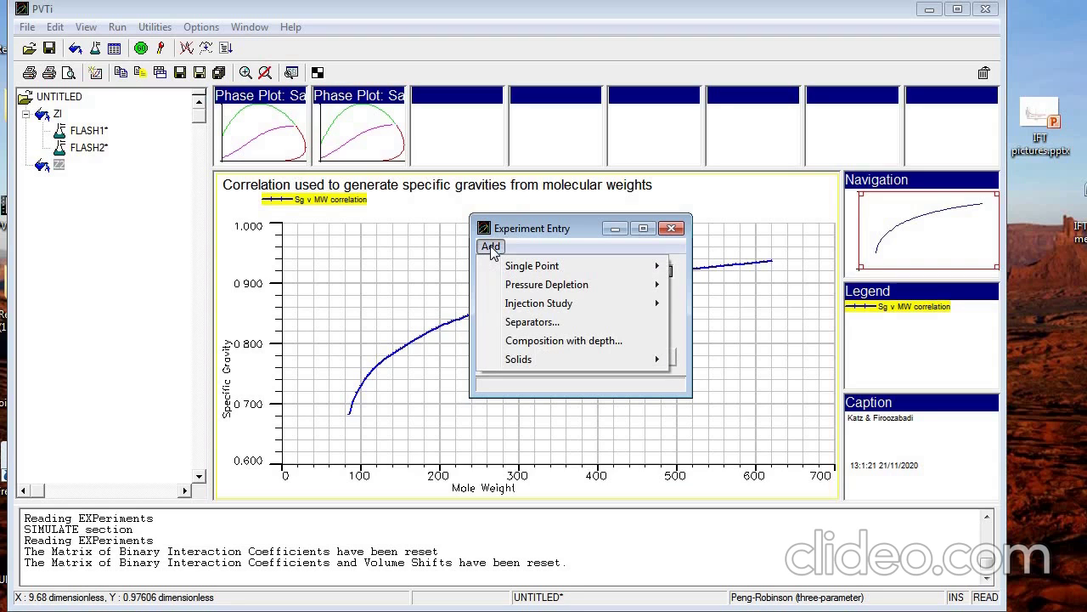
pyautogui.moveTo(532, 272)
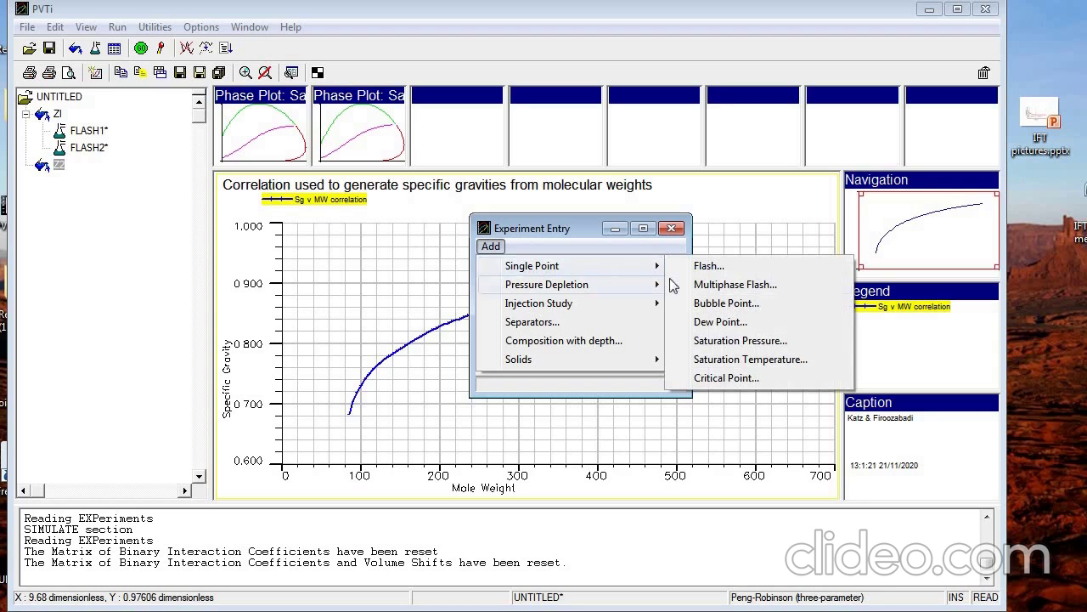
pyautogui.click(707, 340)
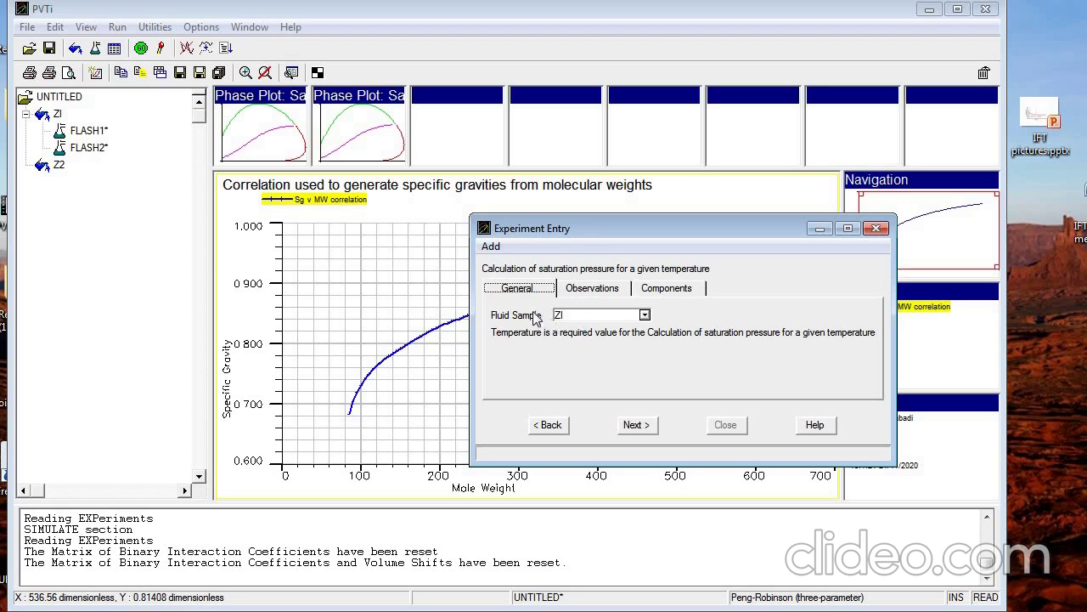
# Create saturation pressure experiment PSAT1 for sample ZI at a temperature of 195 F
pyautogui.click(645, 315)
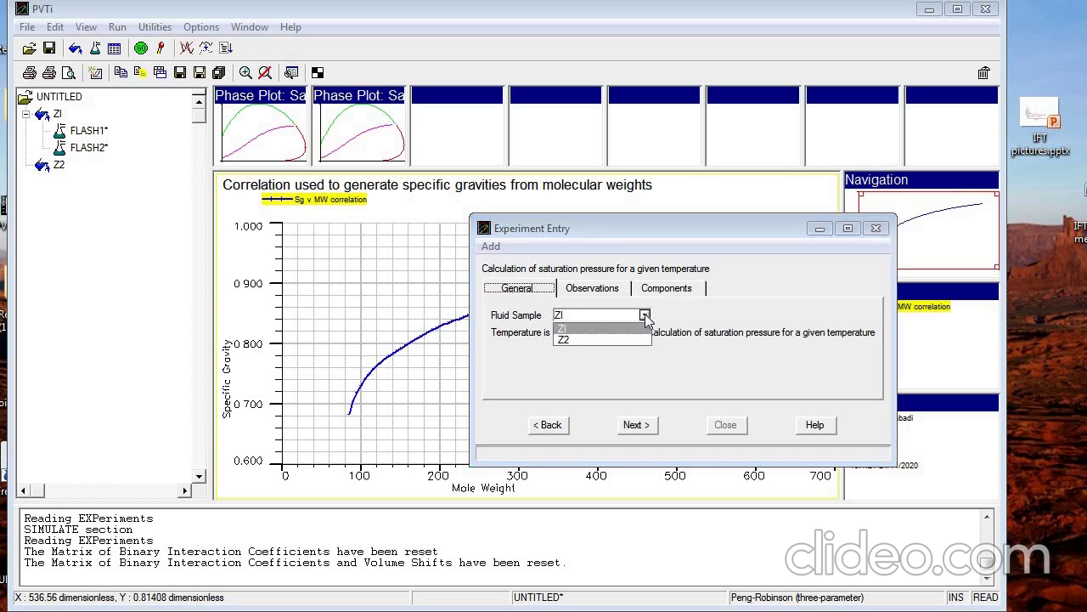
pyautogui.click(645, 315)
pyautogui.click(645, 315)
pyautogui.click(638, 329)
pyautogui.click(634, 430)
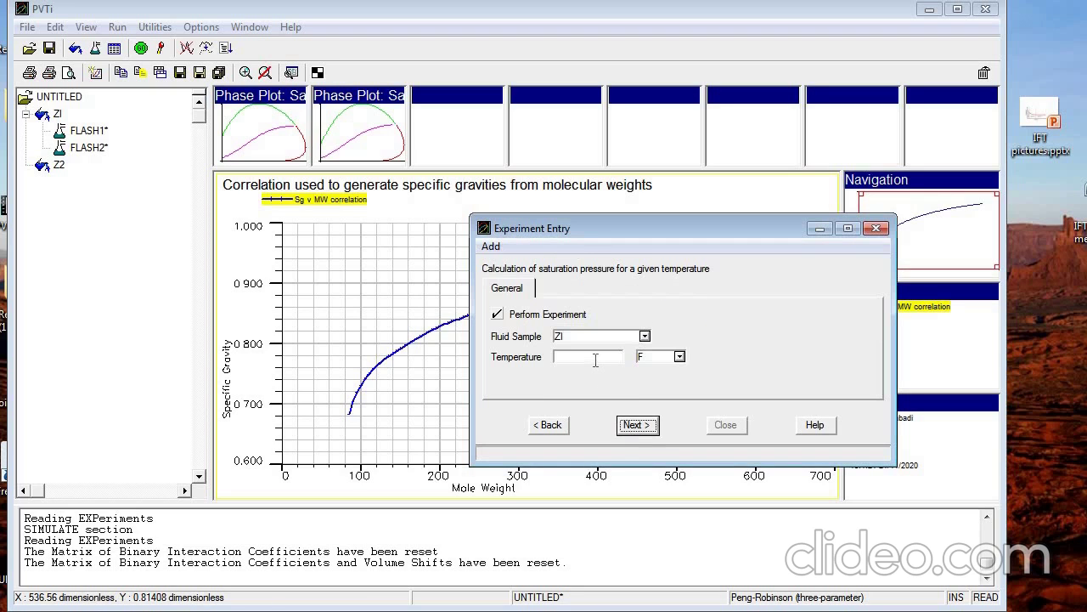
pyautogui.click(596, 360)
pyautogui.write('195')
pyautogui.click(633, 425)
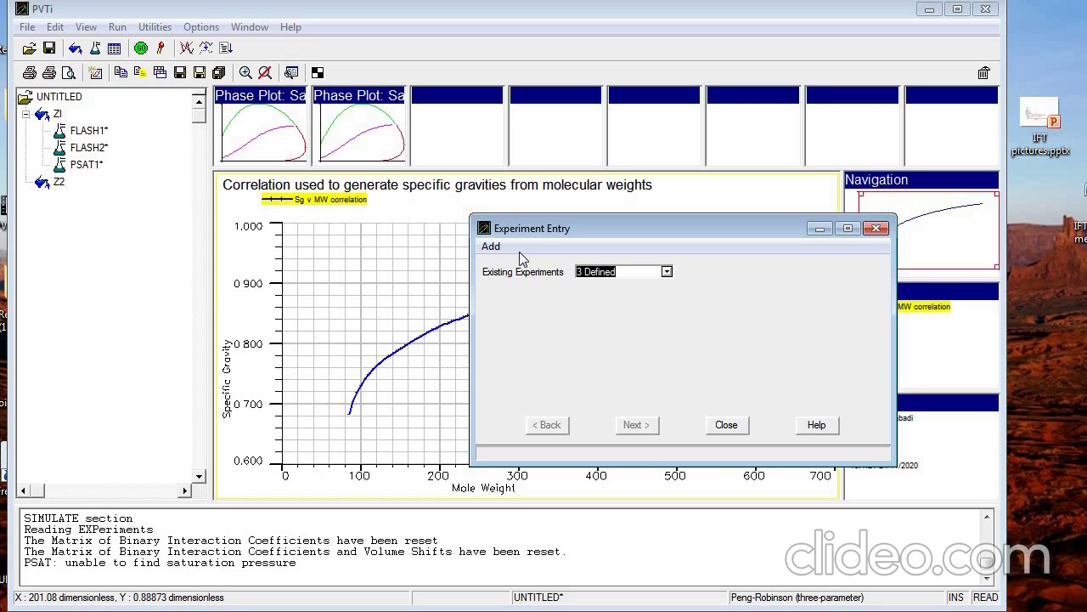
# Recheck the PDF reference data, then add a Constant Composition Expansion experiment for sample ZI
pyautogui.click(493, 247)
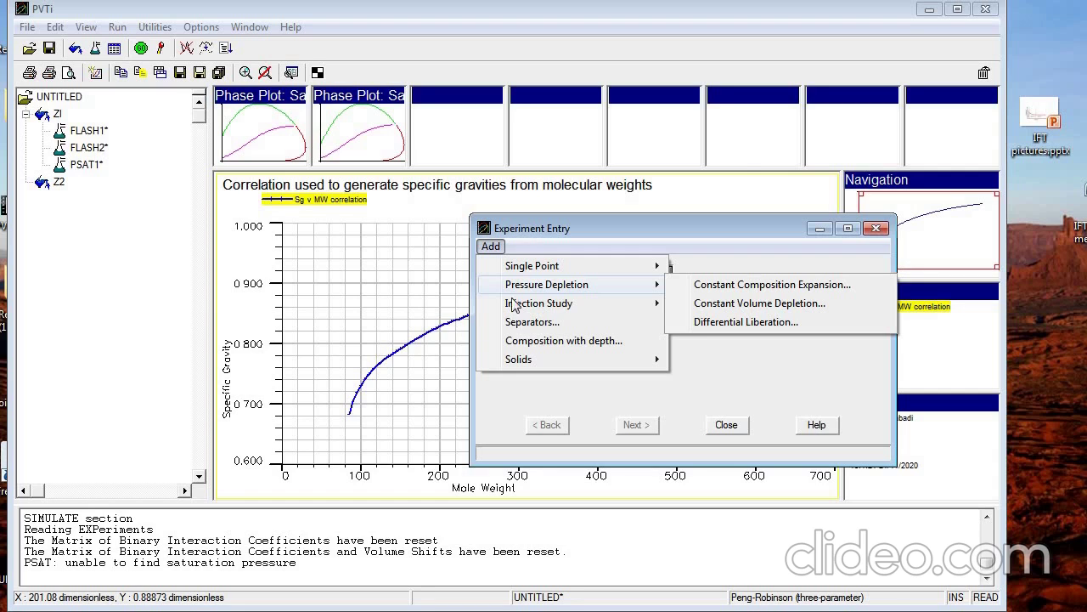
pyautogui.press('Escape')
pyautogui.click(399, 605)
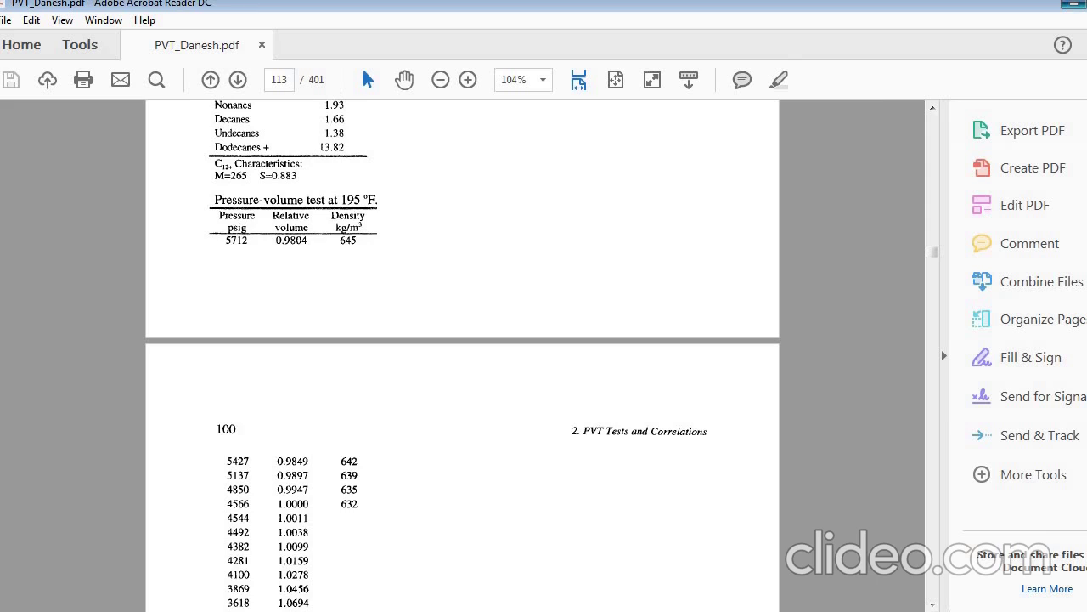
pyautogui.click(1074, 4)
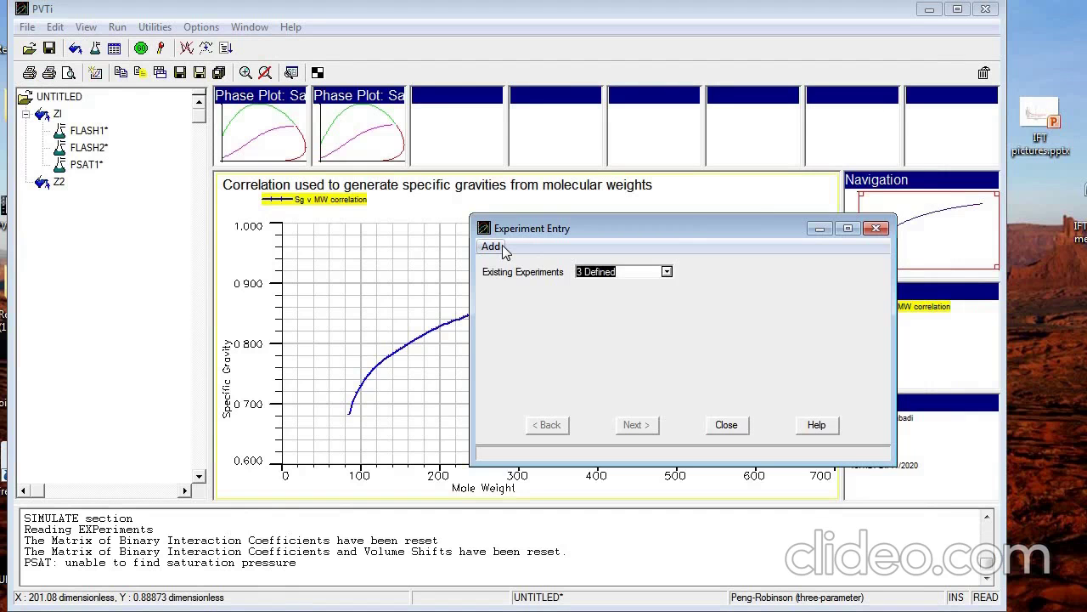
pyautogui.click(492, 247)
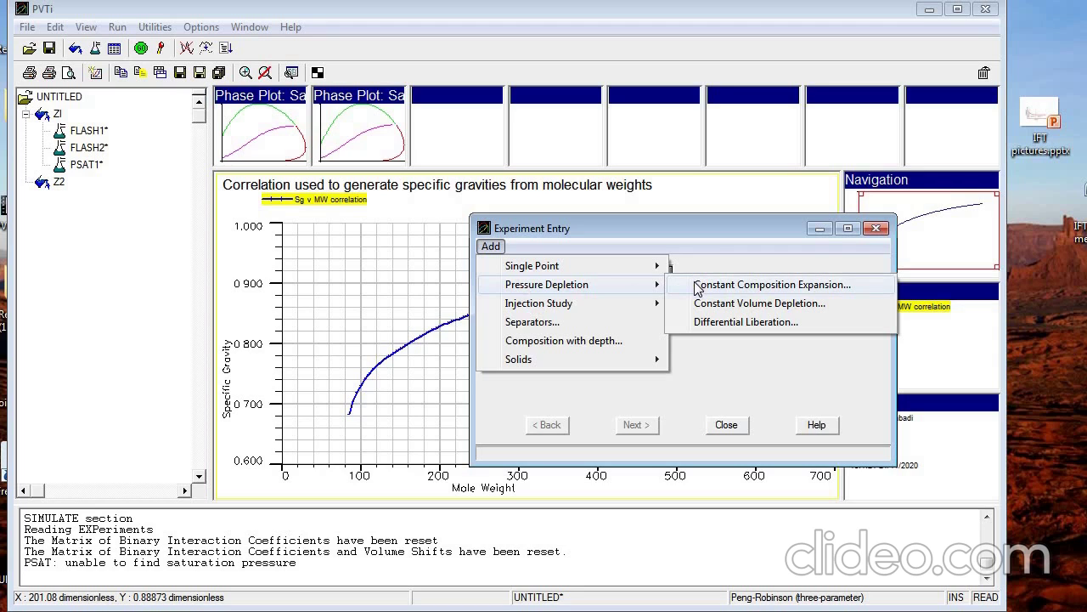
pyautogui.click(697, 286)
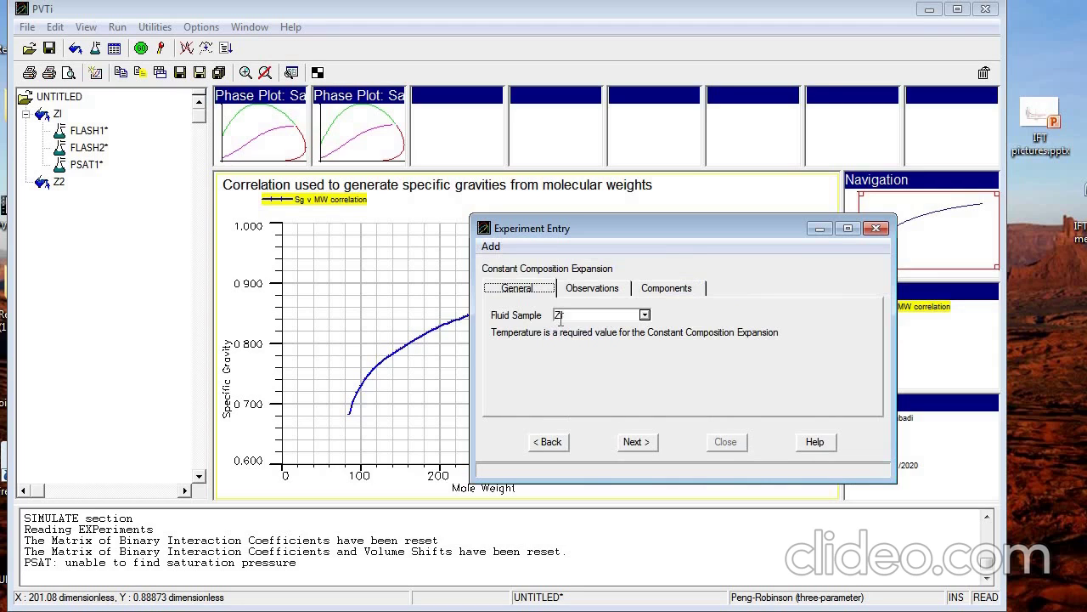
# Show the CCE observation columns and move the experiment window up and left
pyautogui.click(591, 290)
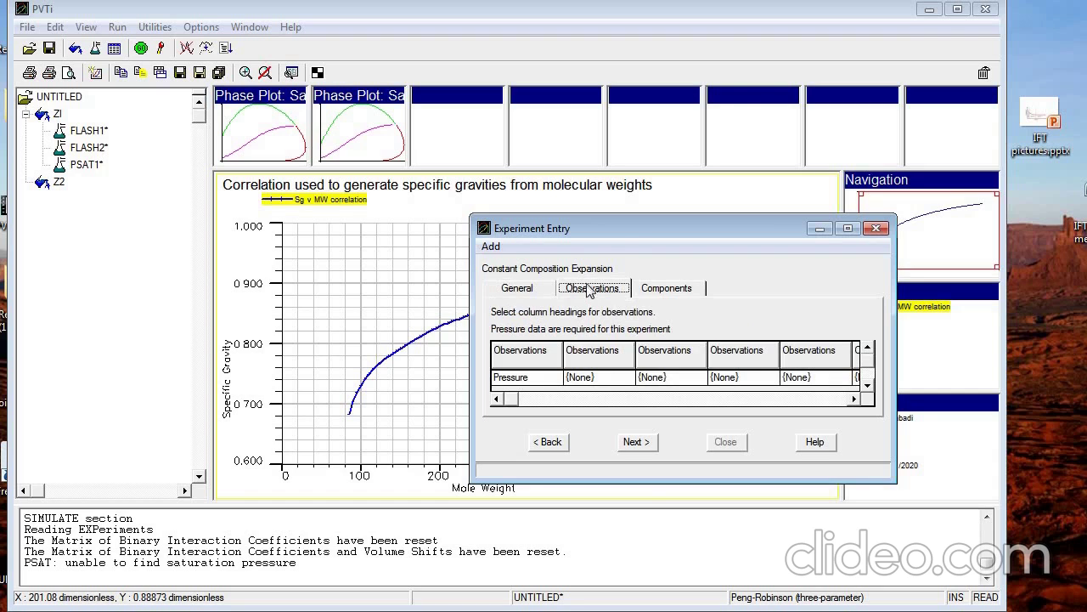
pyautogui.moveTo(619, 230); pyautogui.dragTo(558, 105)
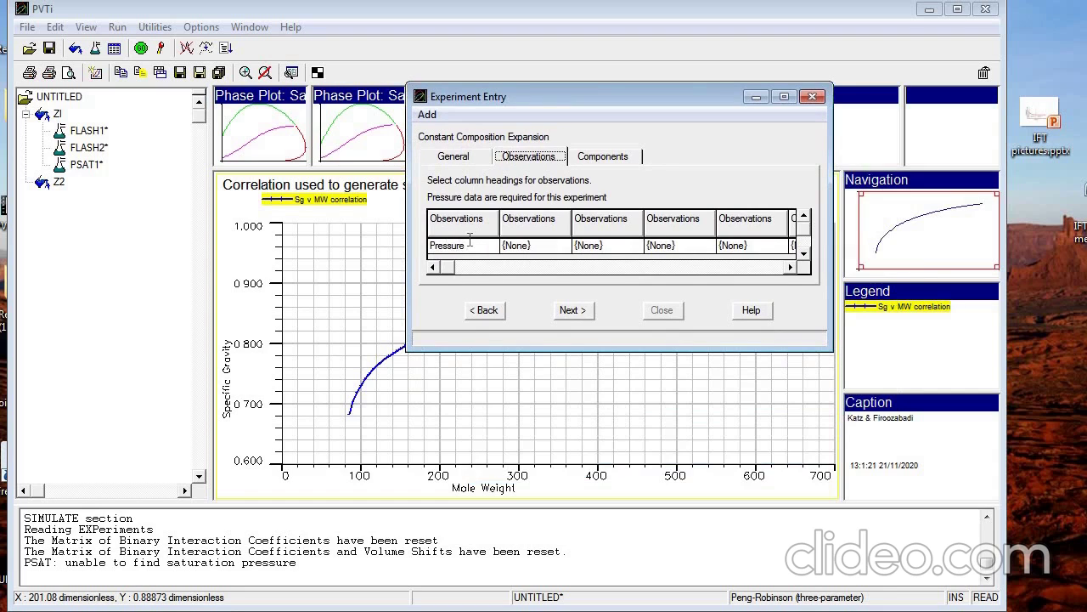
pyautogui.click(470, 245)
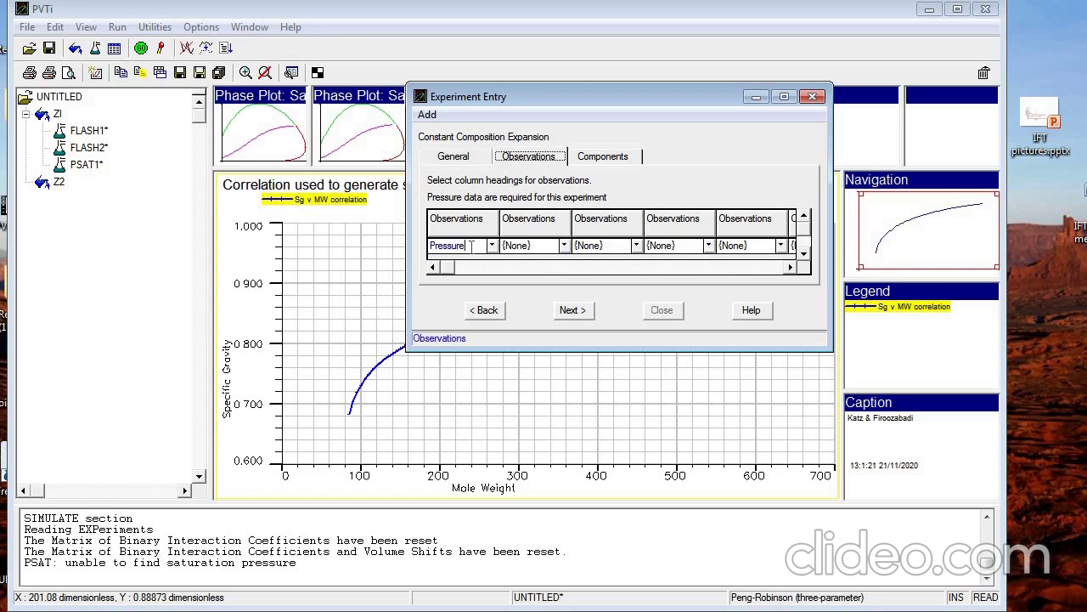
# Set the second observation column to Relative vol., then bring up PVT_Danesh.pdf
pyautogui.click(563, 245)
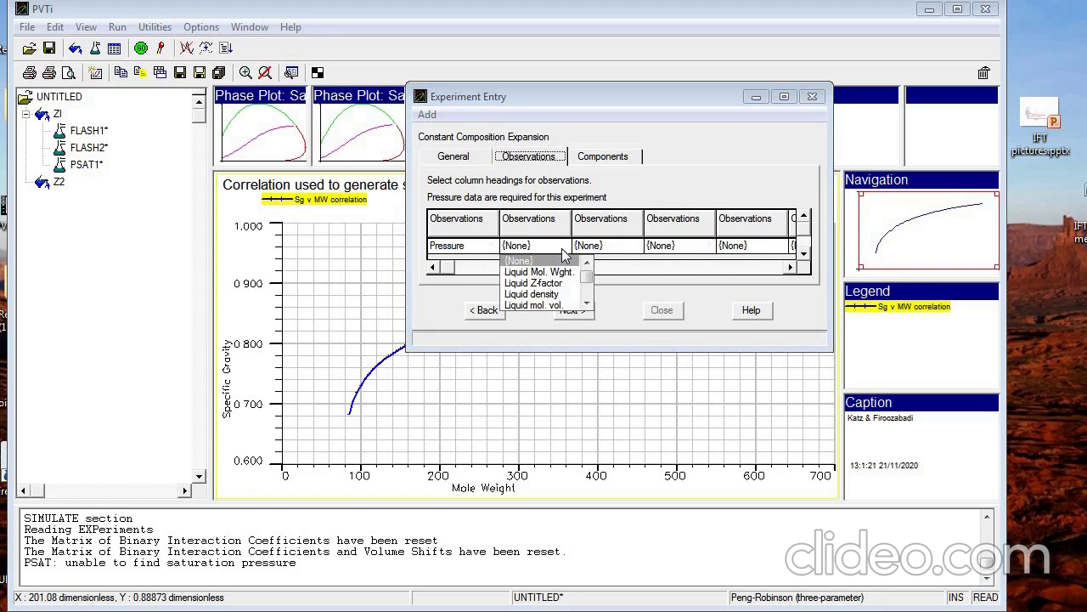
pyautogui.click(586, 303)
pyautogui.click(586, 303)
pyautogui.click(586, 303)
pyautogui.click(586, 303)
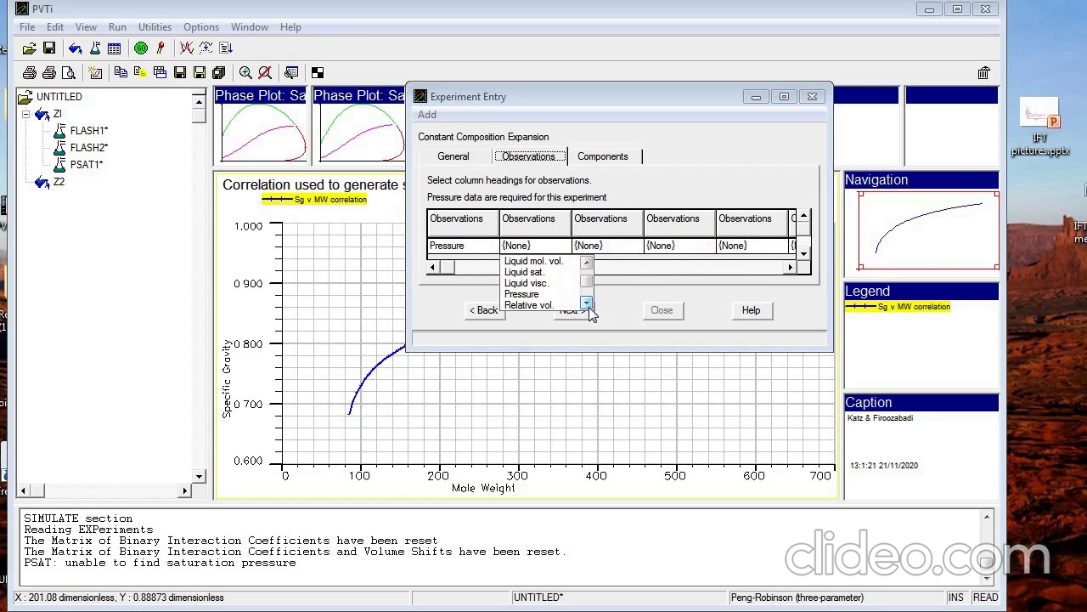
pyautogui.click(586, 264)
pyautogui.click(586, 265)
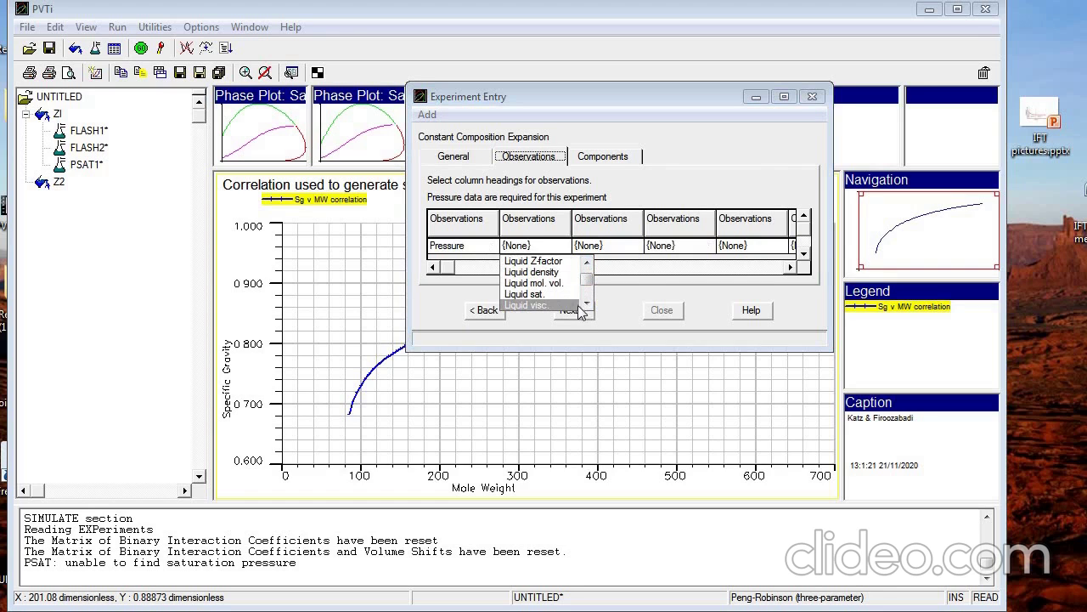
pyautogui.click(586, 304)
pyautogui.click(586, 304)
pyautogui.click(586, 304)
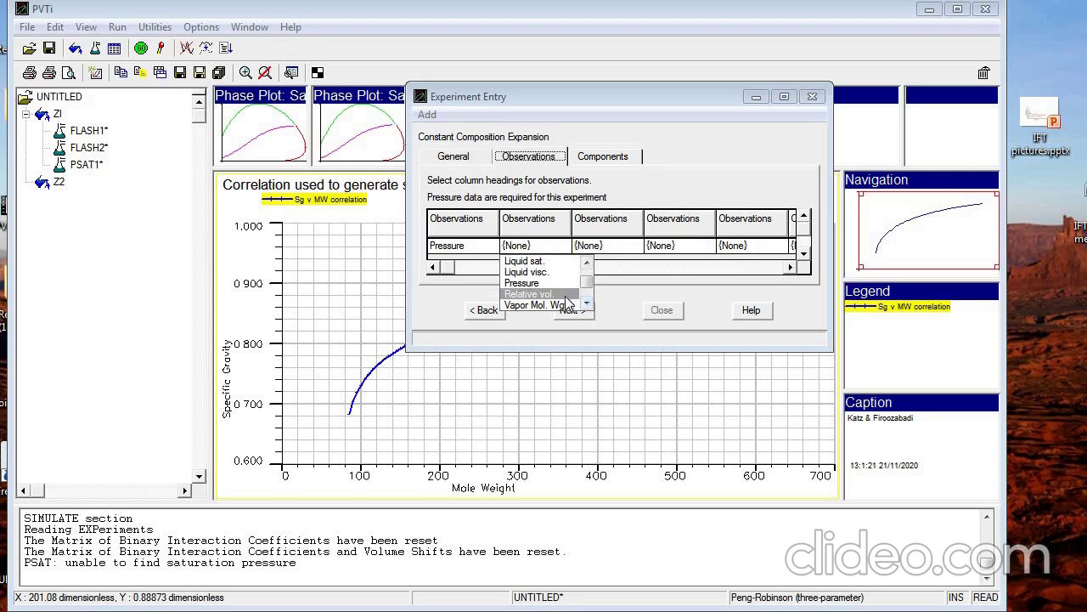
pyautogui.click(558, 294)
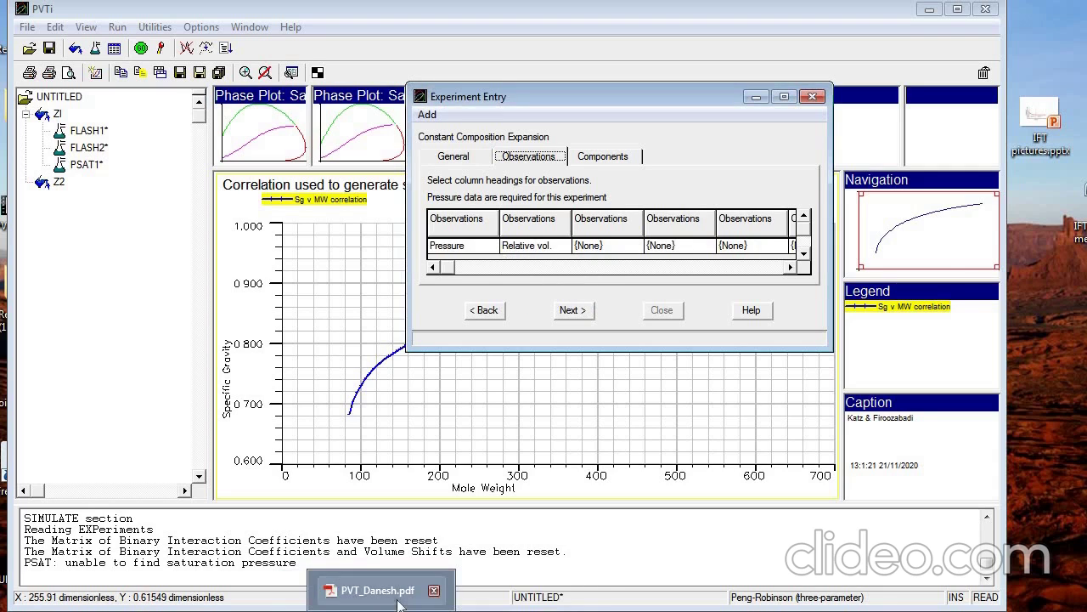
pyautogui.click(374, 595)
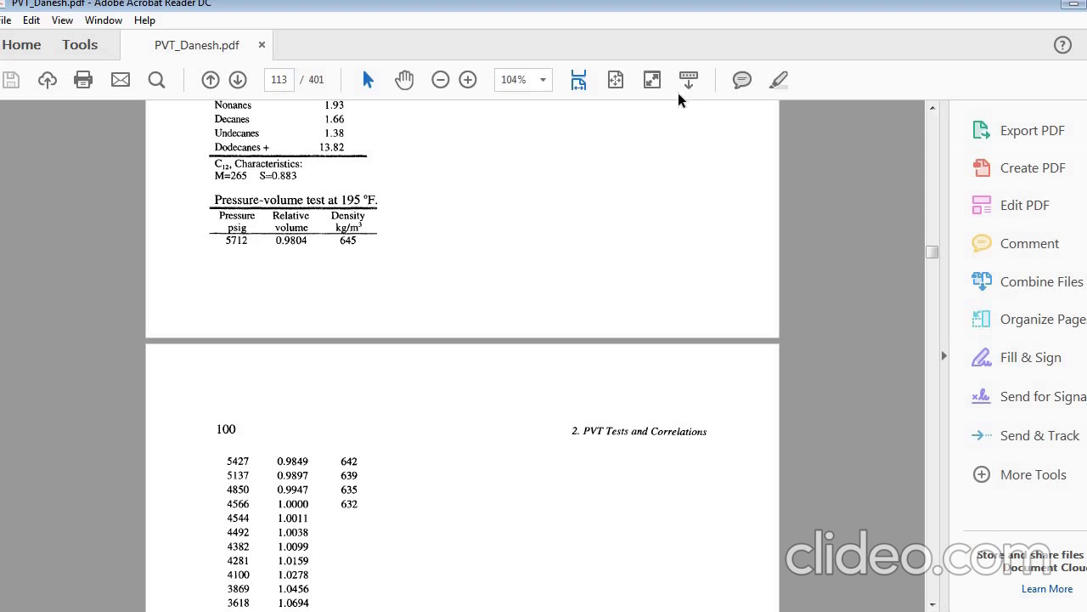
# Leave the third observation as None and advance to the empty Pressure (psia)/Relative vol. grid
pyautogui.click(1069, 7)
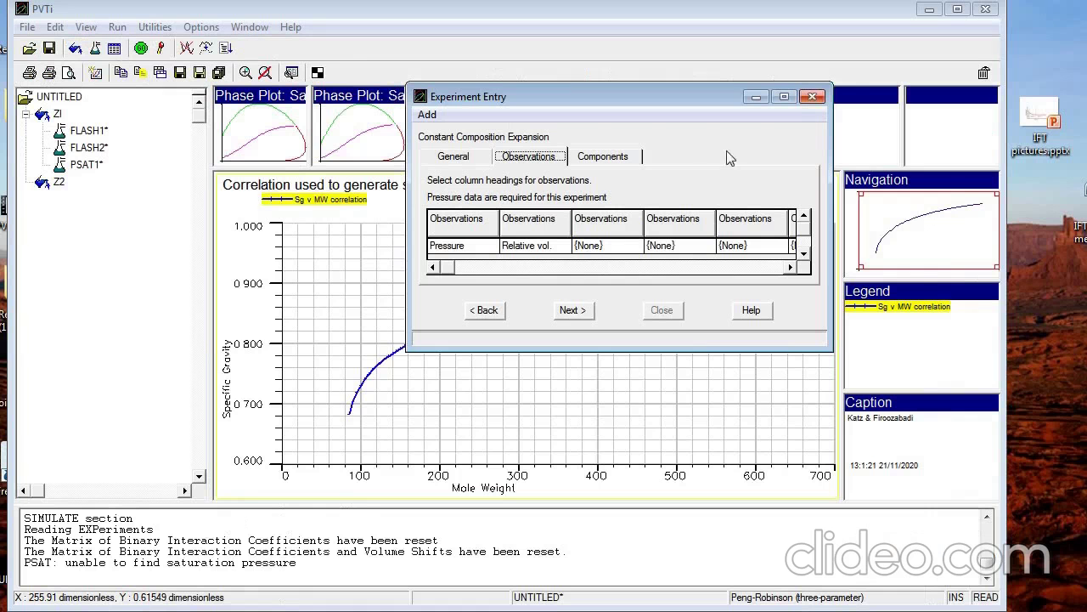
pyautogui.click(612, 245)
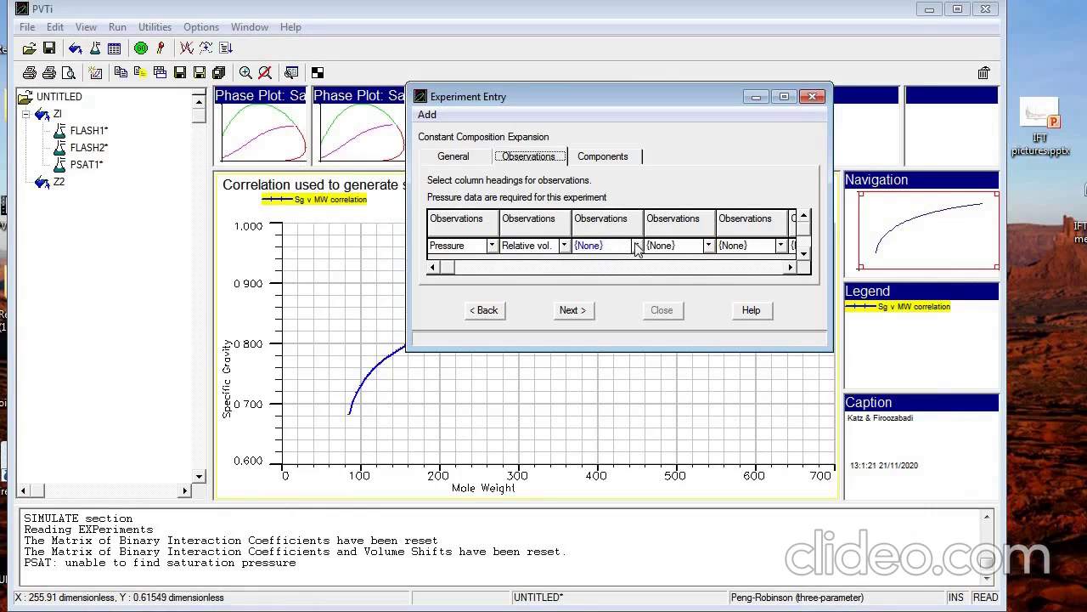
pyautogui.click(637, 246)
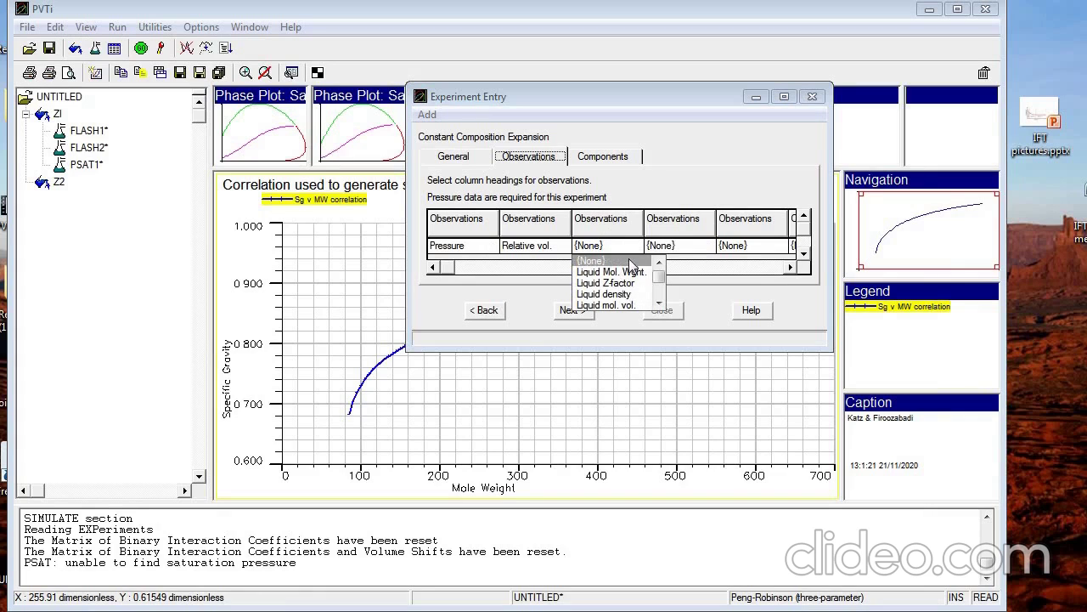
pyautogui.click(631, 262)
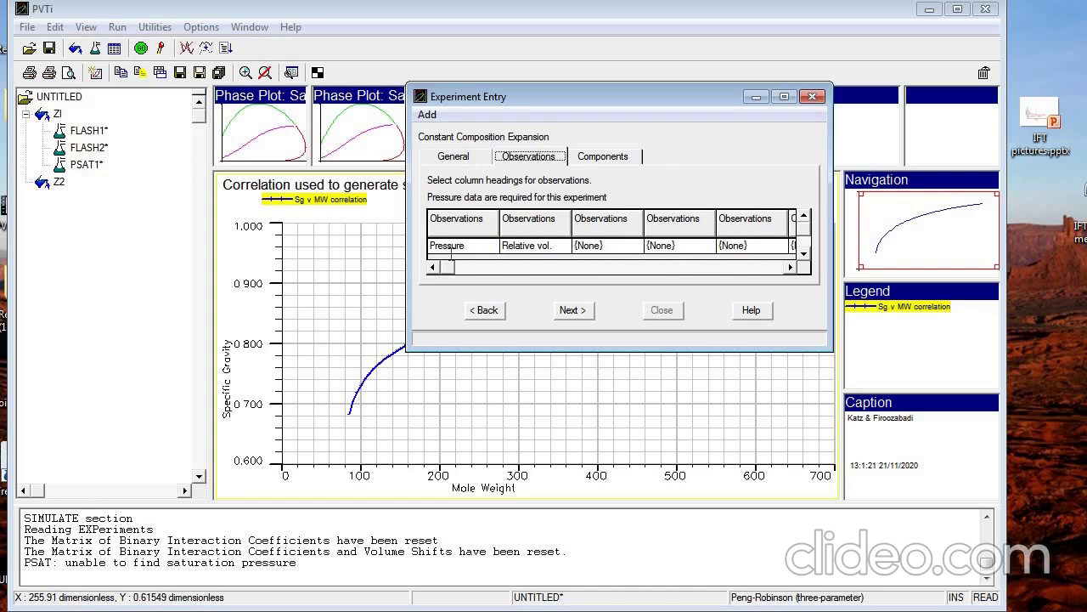
pyautogui.click(565, 311)
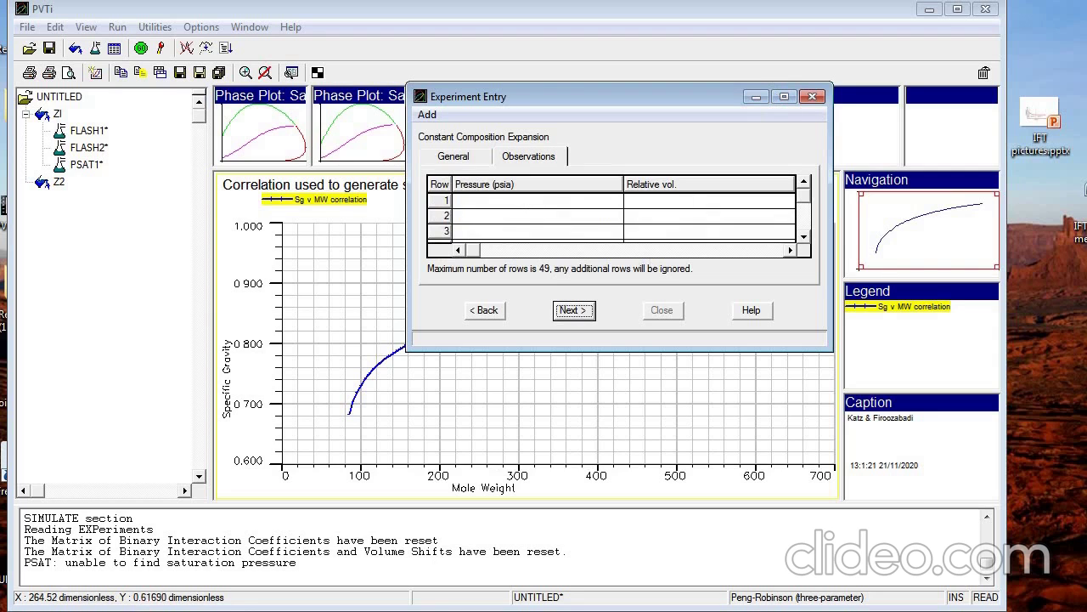
# Restore Acrobat Reader to the right half, with the Experiment Entry dialog moved left
pyautogui.hotkey('alt', 'Tab')
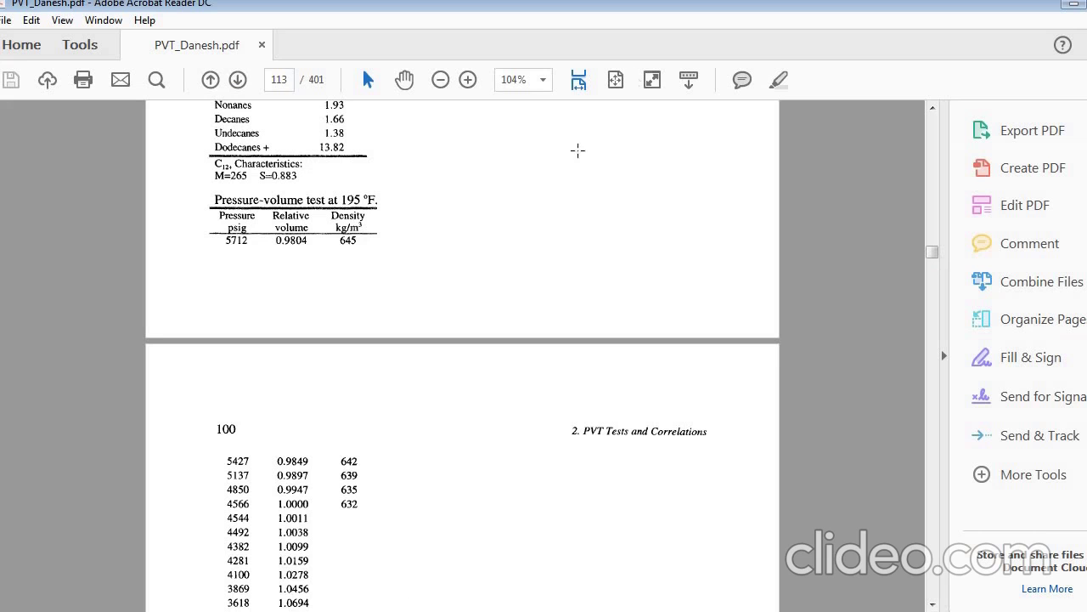
pyautogui.doubleClick(710, 5)
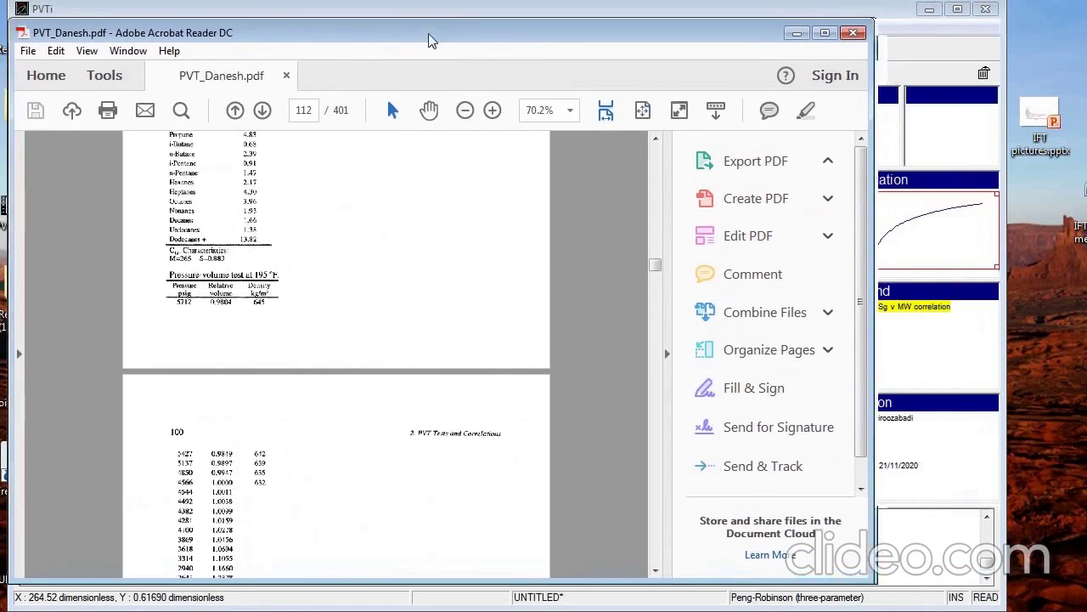
pyautogui.moveTo(515, 49); pyautogui.dragTo(1086, 44)
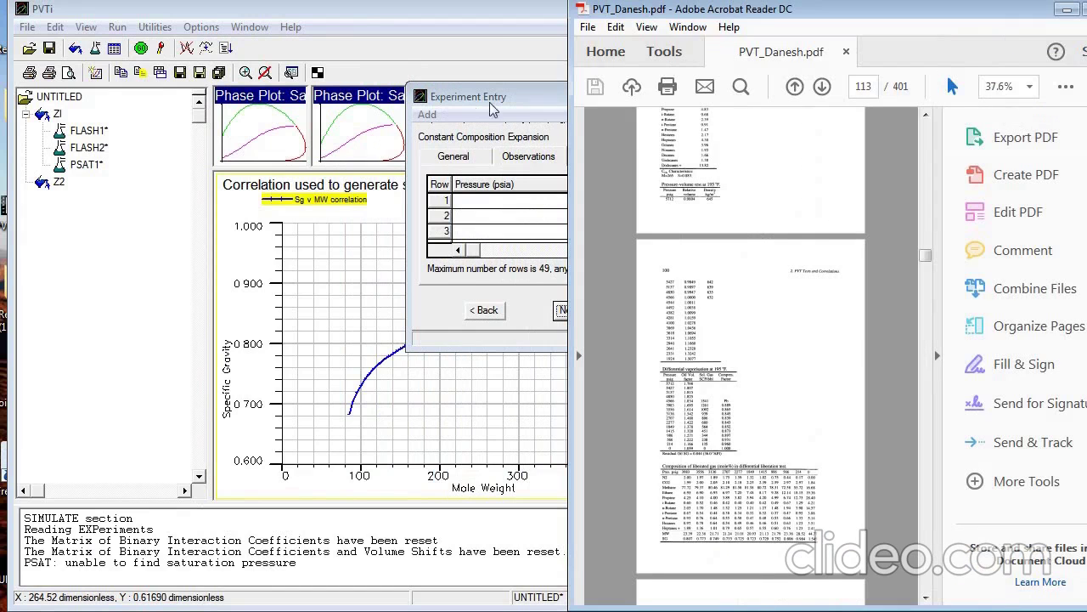
pyautogui.moveTo(484, 102); pyautogui.dragTo(217, 123)
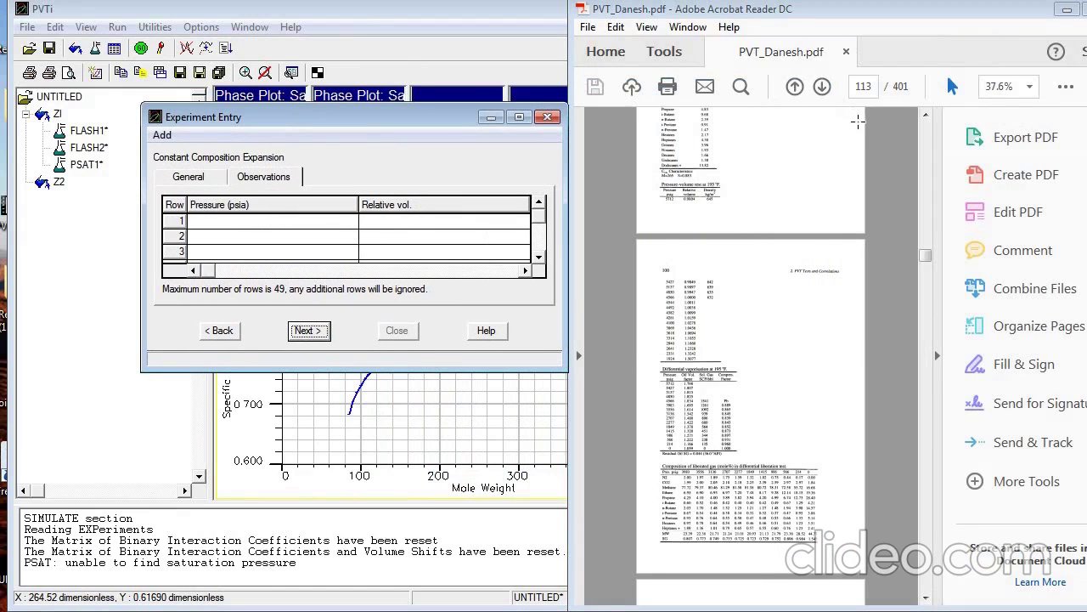
# Zoom the PDF to 125% and scroll to the 195 °F pressure-volume table
pyautogui.click(1029, 86)
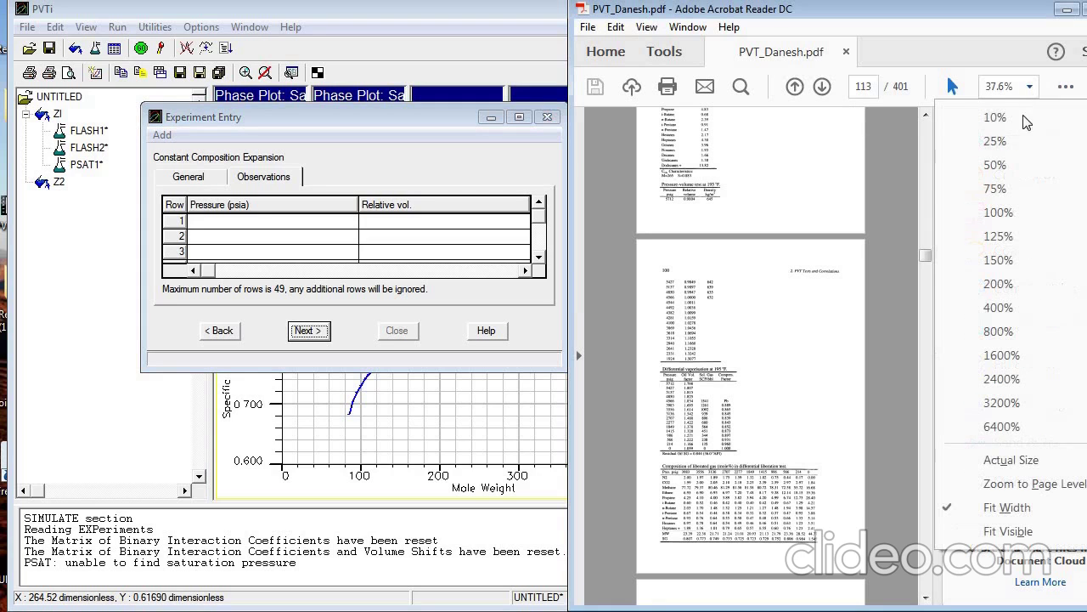
pyautogui.click(1025, 236)
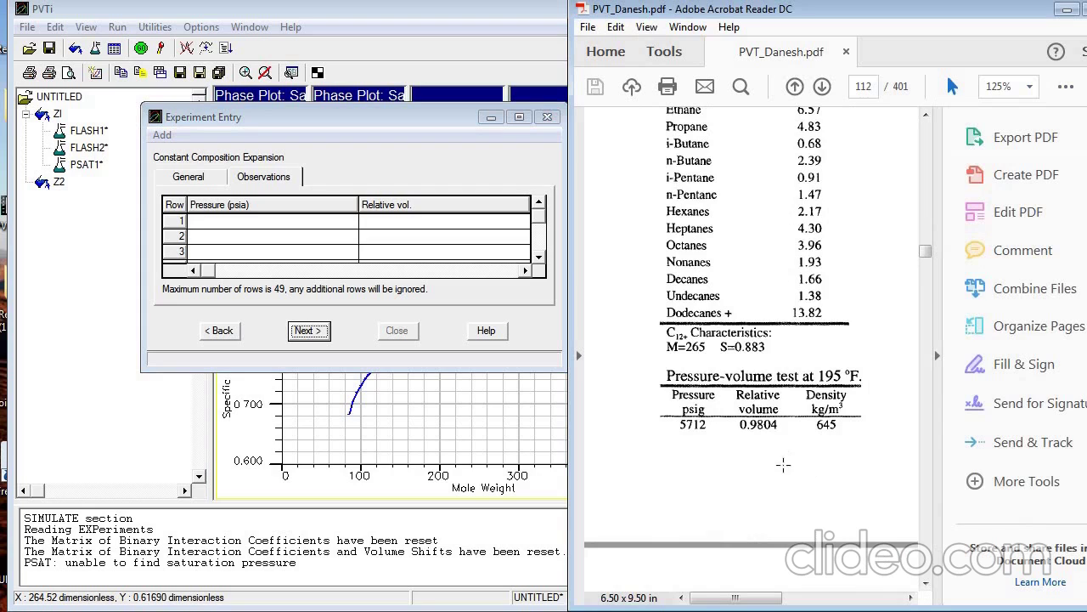
pyautogui.click(926, 583)
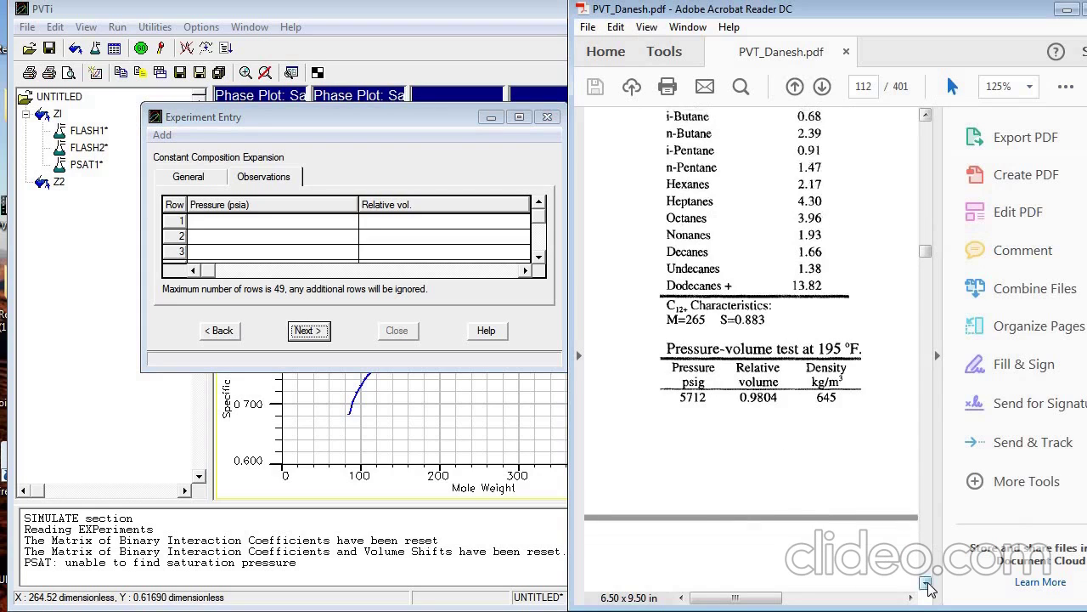
pyautogui.moveTo(928, 587); pyautogui.dragTo(925, 586)
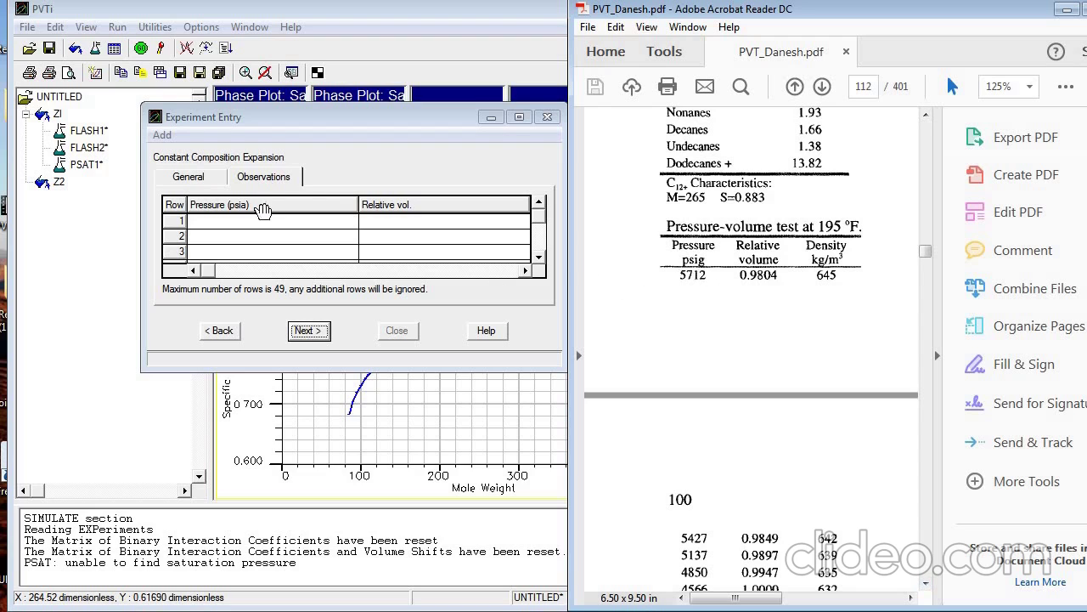
pyautogui.click(264, 219)
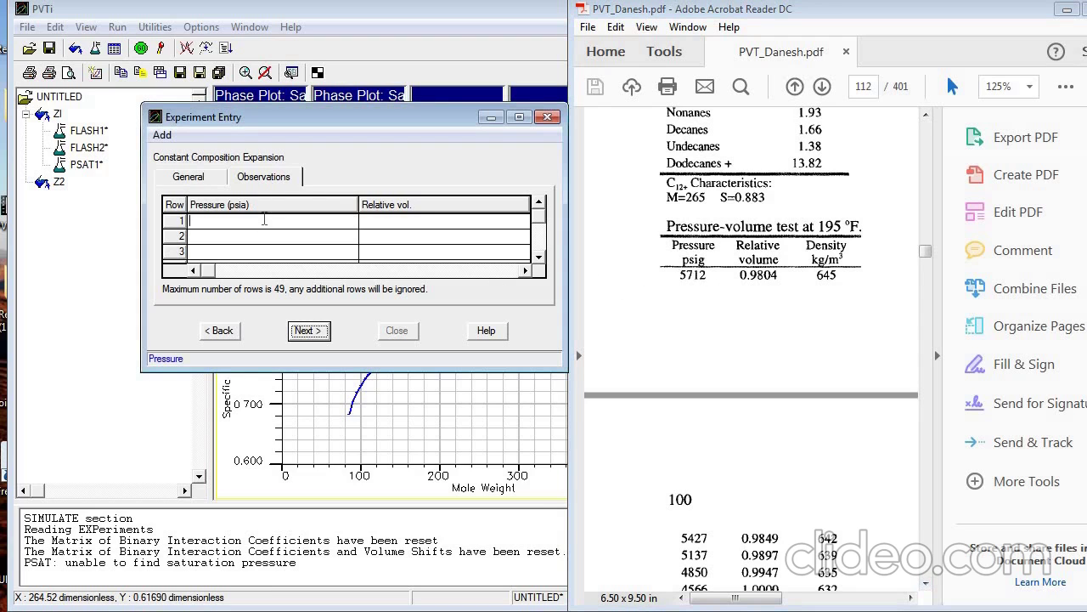
# Enter CCE grid rows 1 and 2: 5712 psia at 0.9804 and 5427 psia at 0.9849
pyautogui.write('5712')
pyautogui.click(379, 224)
pyautogui.write('0.9804')
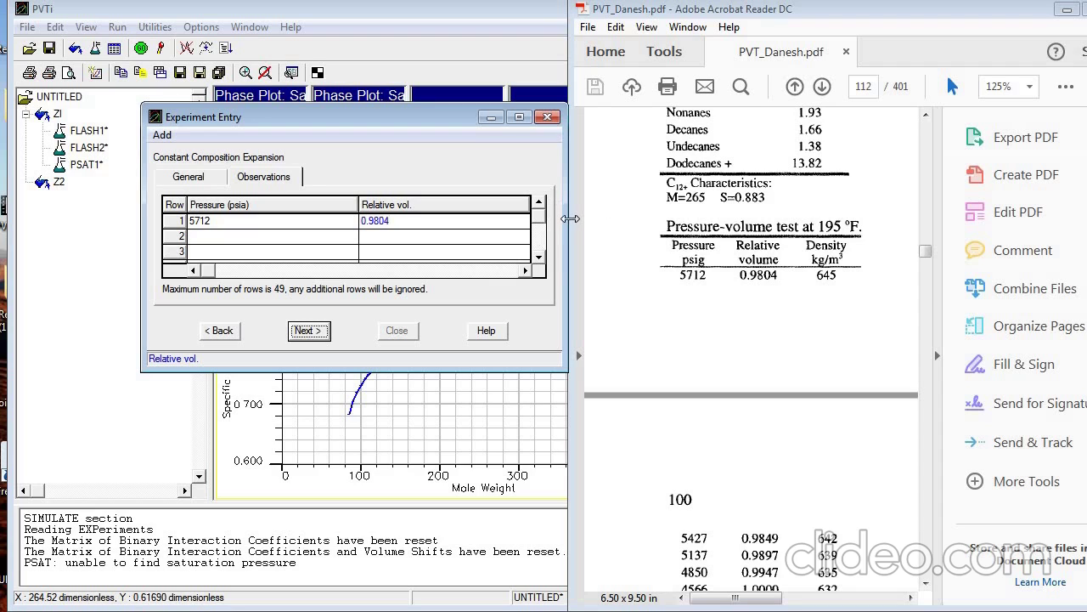
pyautogui.click(296, 233)
pyautogui.click(696, 539)
pyautogui.doubleClick(697, 539)
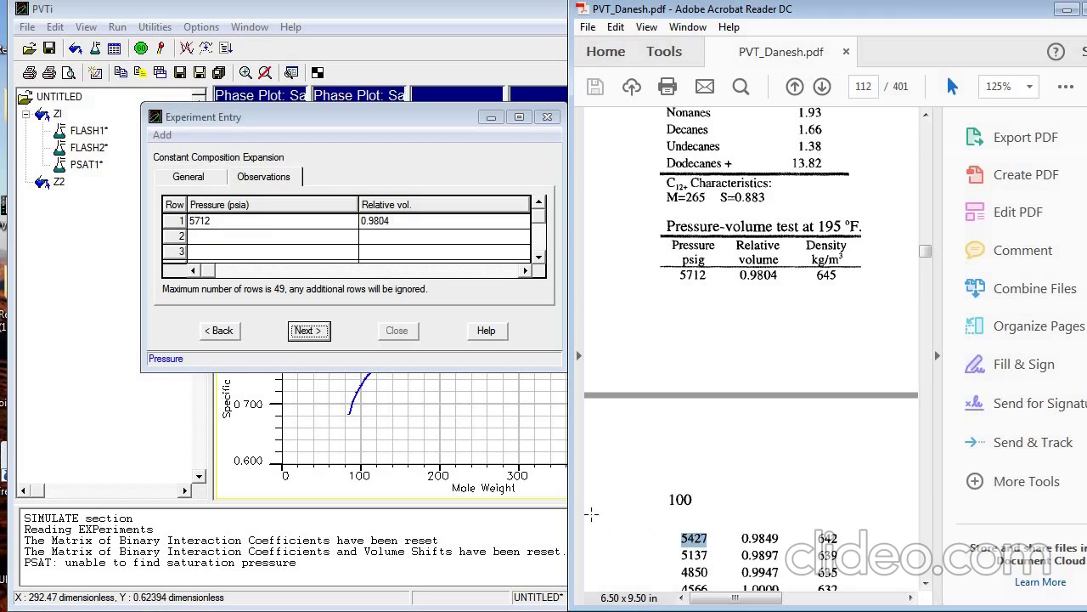
pyautogui.click(211, 244)
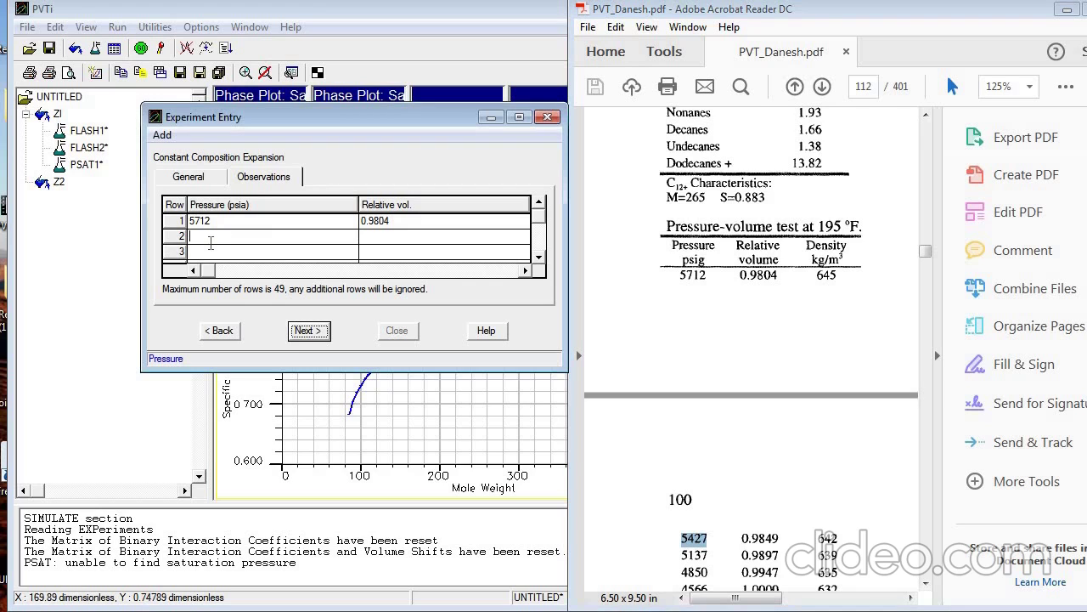
pyautogui.write('5427')
pyautogui.click(384, 237)
pyautogui.write('0.989')
pyautogui.press('BackSpace')
pyautogui.write('49')
# Enter rows 3 and 4: 5137 psia at 0.9897 and 4850 psia at 0.9947
pyautogui.click(256, 253)
pyautogui.write('5137')
pyautogui.click(383, 253)
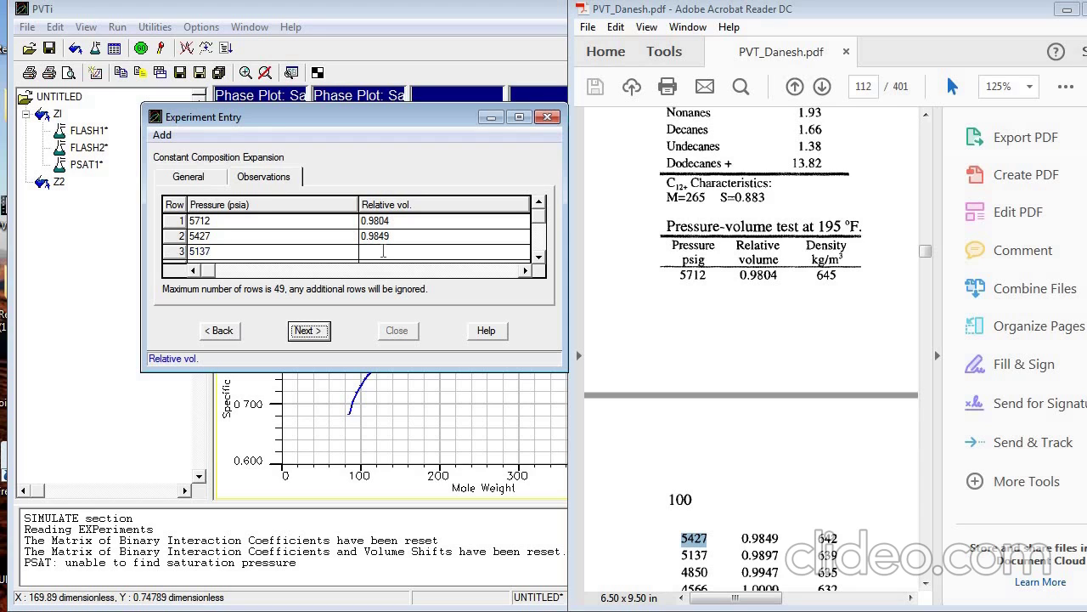
pyautogui.write('0.9897')
pyautogui.click(537, 258)
pyautogui.click(537, 257)
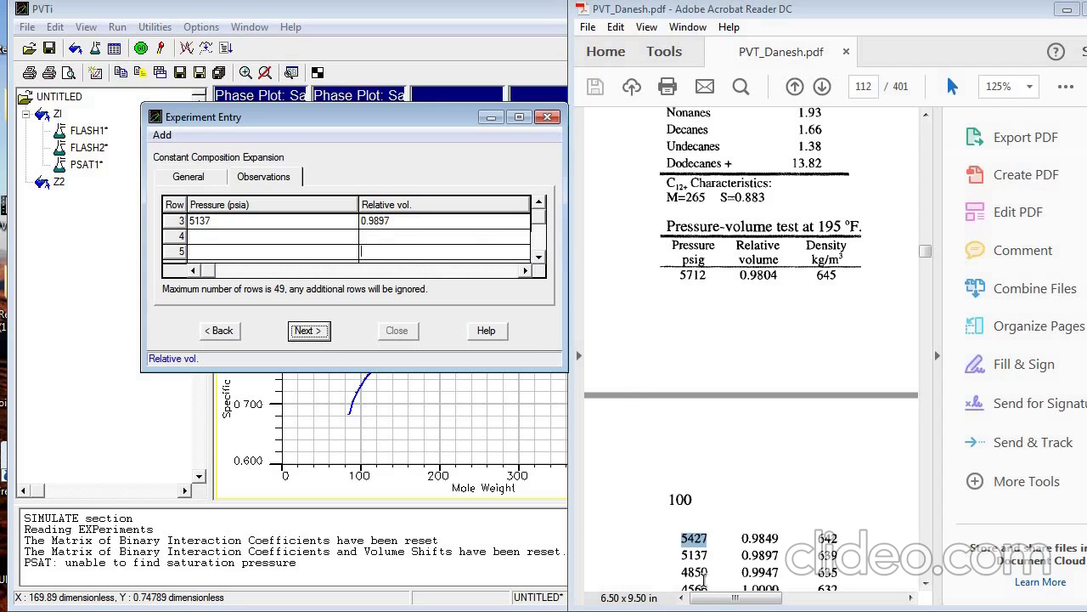
pyautogui.doubleClick(696, 572)
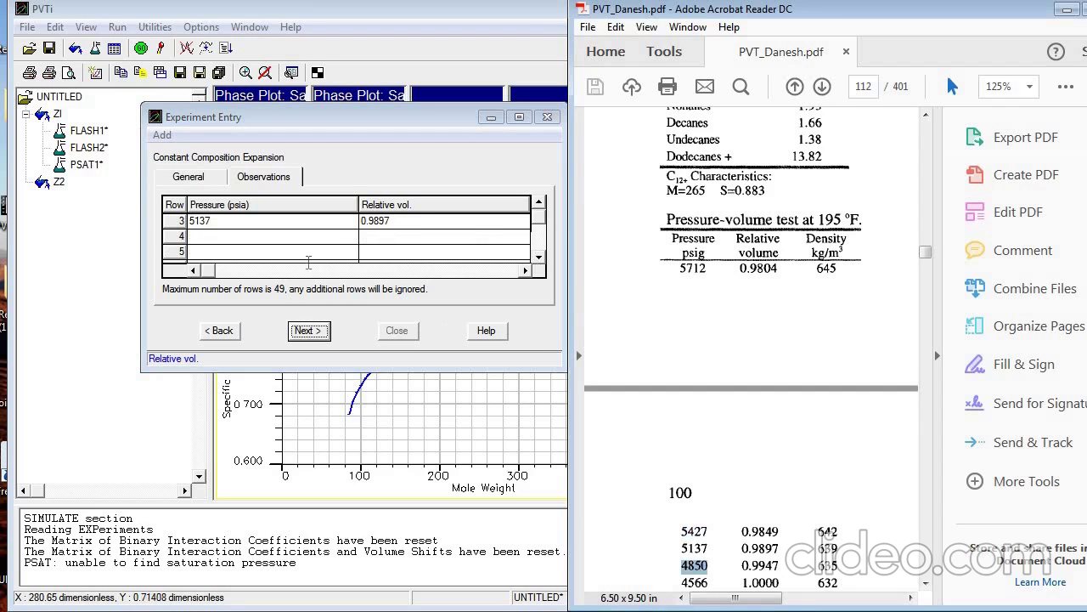
pyautogui.click(247, 234)
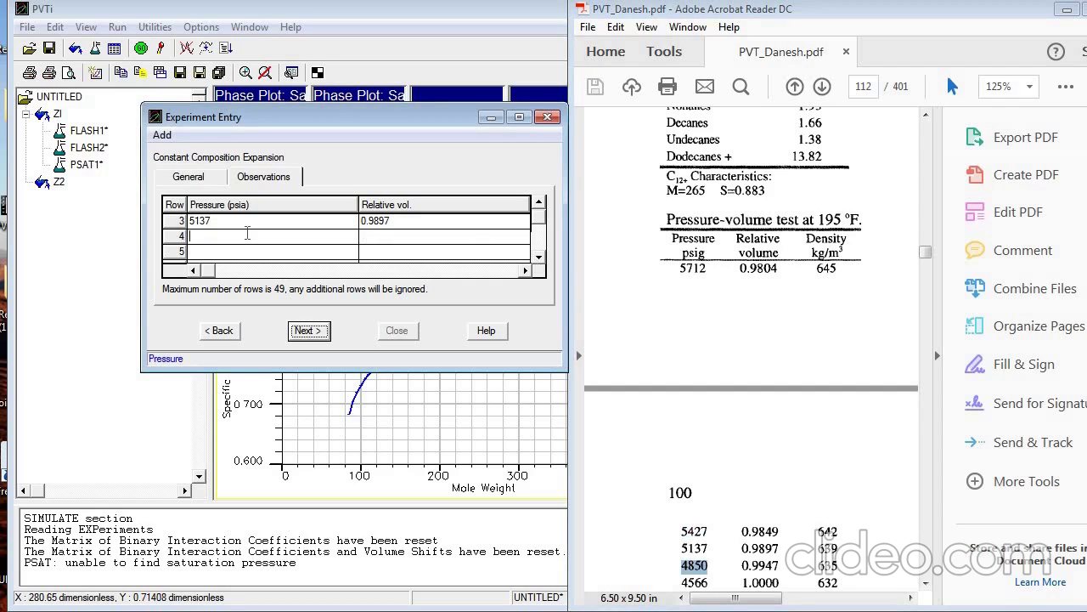
pyautogui.write('4850')
pyautogui.click(397, 236)
pyautogui.write('0.9947')
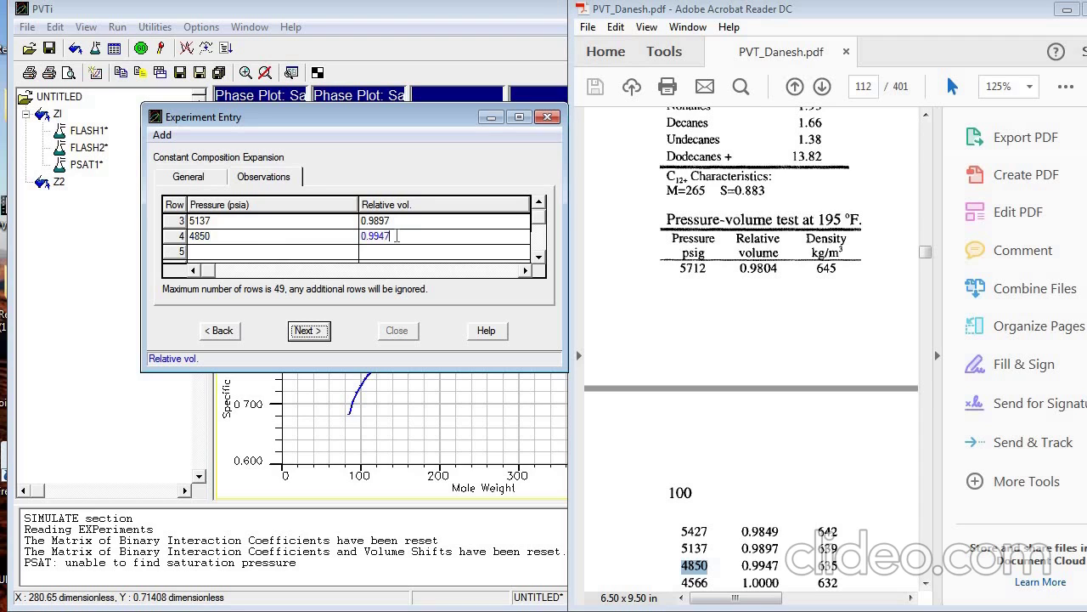
pyautogui.click(926, 583)
# Enter rows 5 and 6: 4566 psia at relative volume 1 and 4492 psia at 1.0038
pyautogui.click(927, 584)
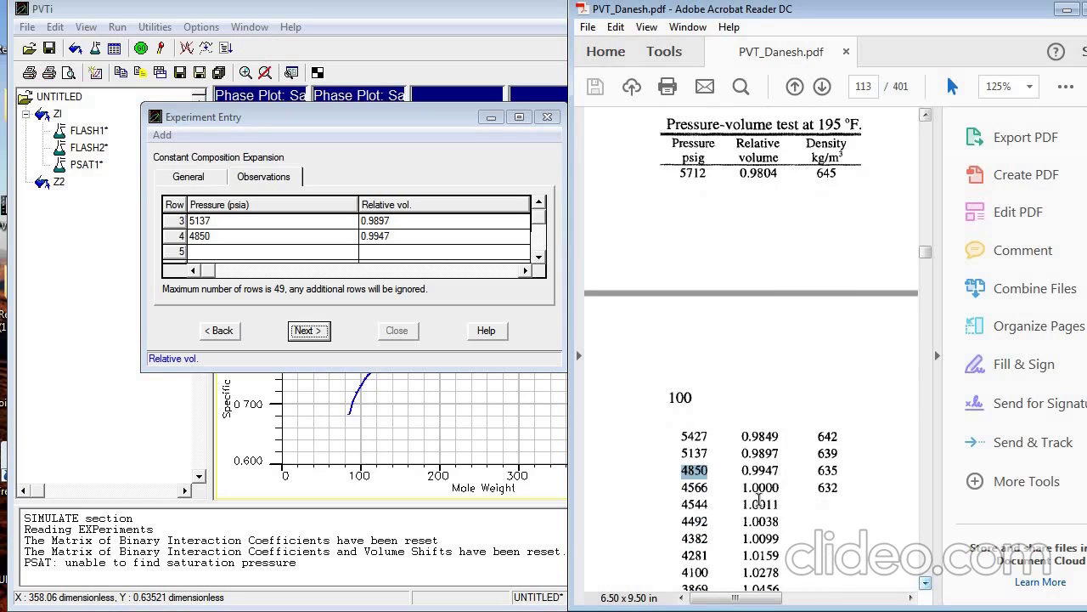
pyautogui.doubleClick(702, 489)
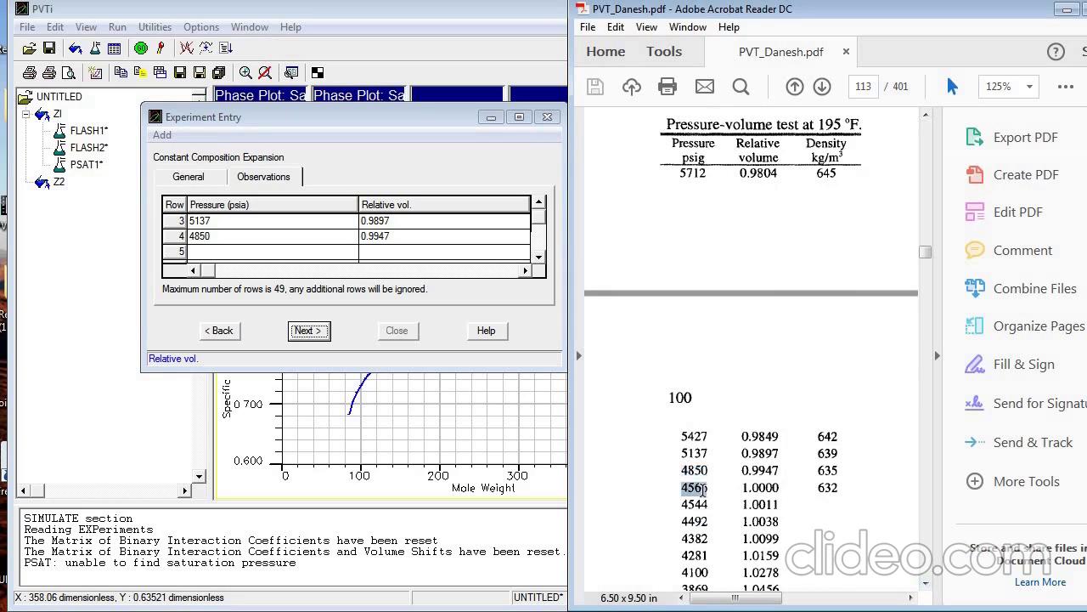
pyautogui.click(246, 251)
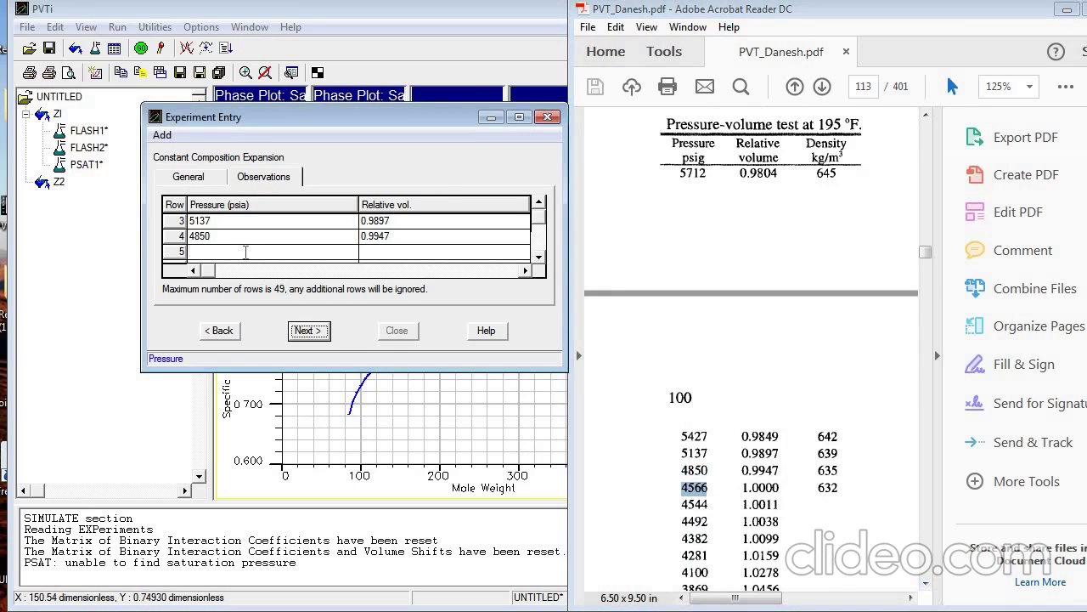
pyautogui.write('4566')
pyautogui.click(392, 253)
pyautogui.write('1')
pyautogui.click(539, 256)
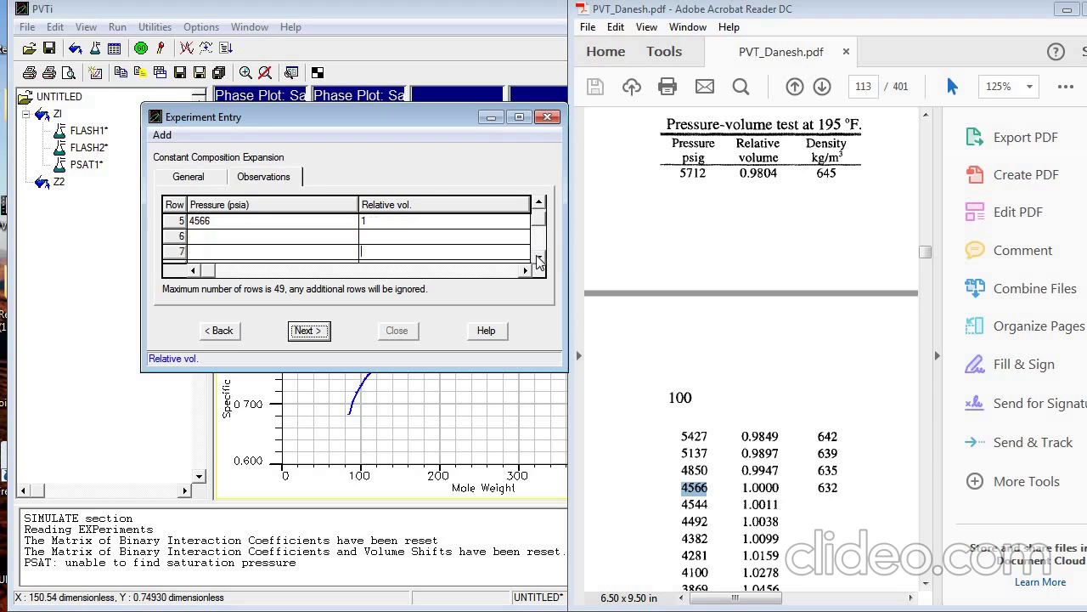
pyautogui.click(336, 236)
pyautogui.write('4492')
pyautogui.click(384, 236)
pyautogui.write('1.0038')
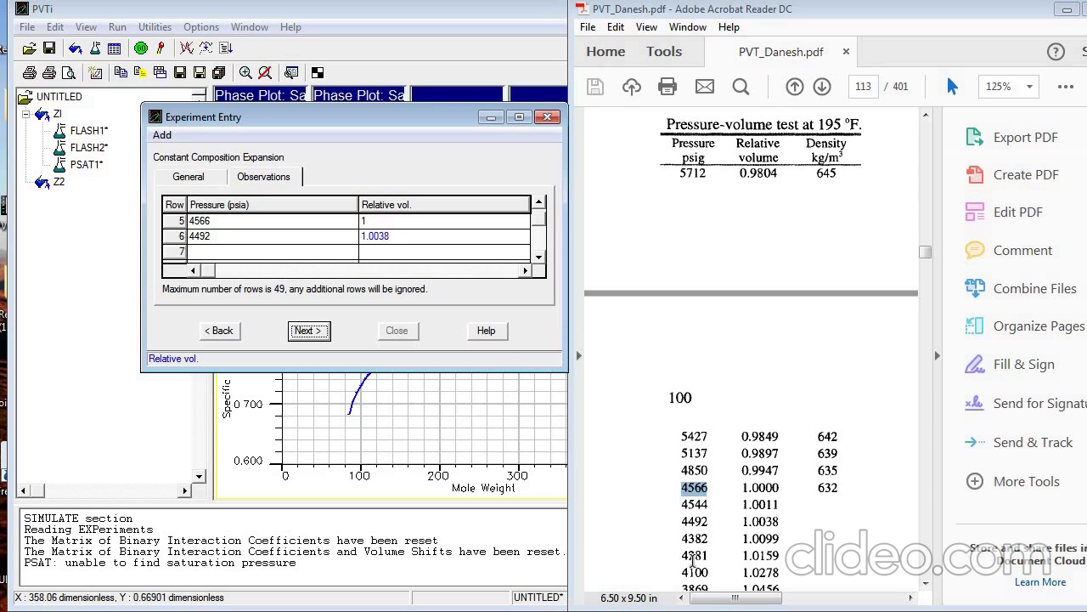
# Enter row 7 as 4281 psia with relative volume 1.0159
pyautogui.click(694, 558)
pyautogui.click(269, 253)
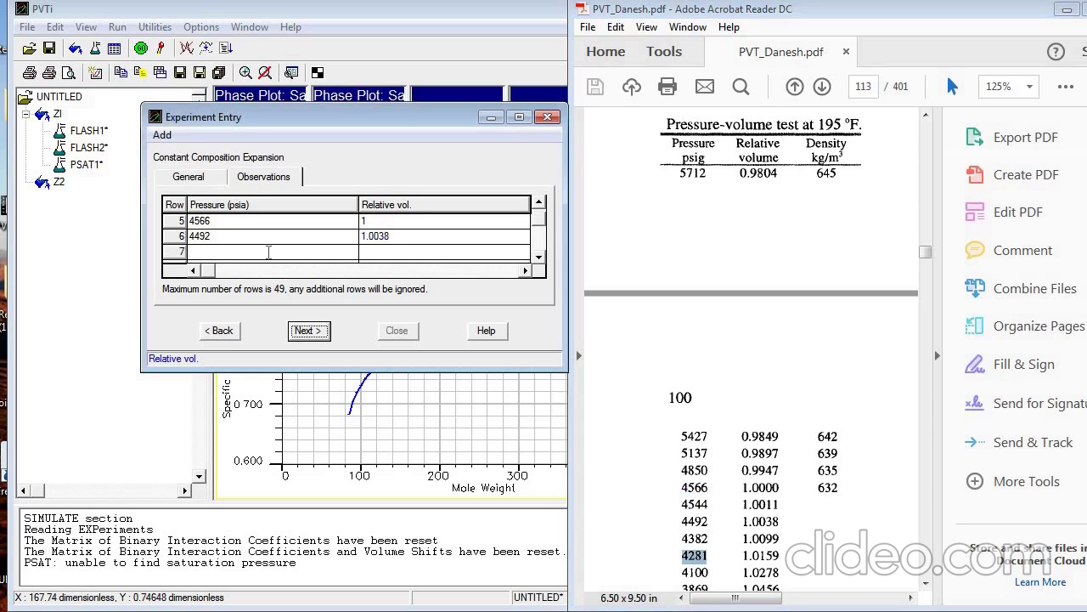
pyautogui.write('4281')
pyautogui.click(369, 253)
pyautogui.write('1.0159')
pyautogui.press('Down')
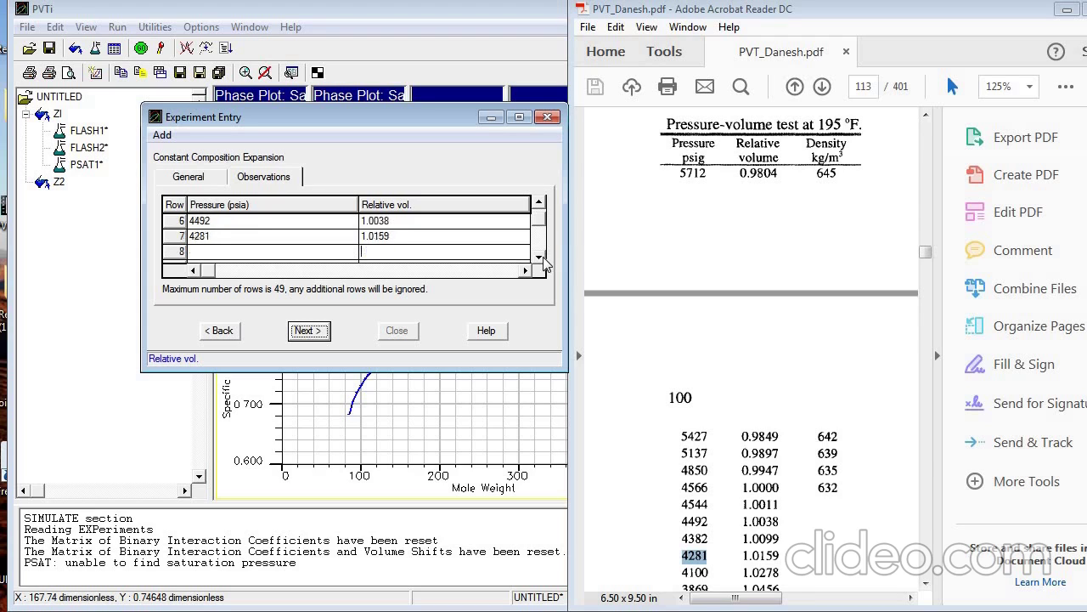
pyautogui.press('Down')
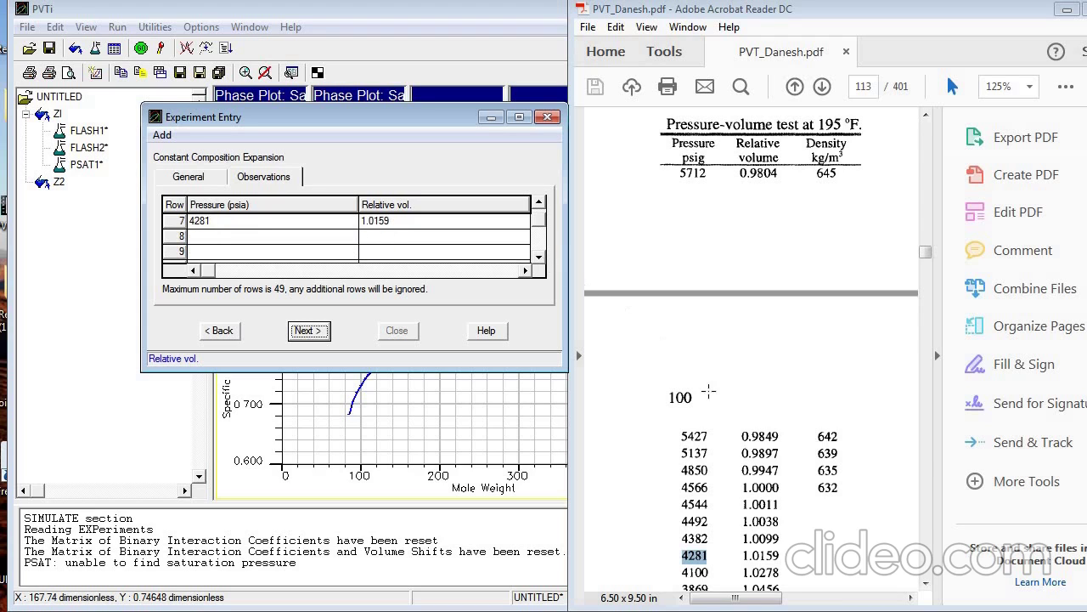
# Enter row 8 as 3869 psia with relative volume 1.0159
pyautogui.click(927, 585)
pyautogui.click(927, 585)
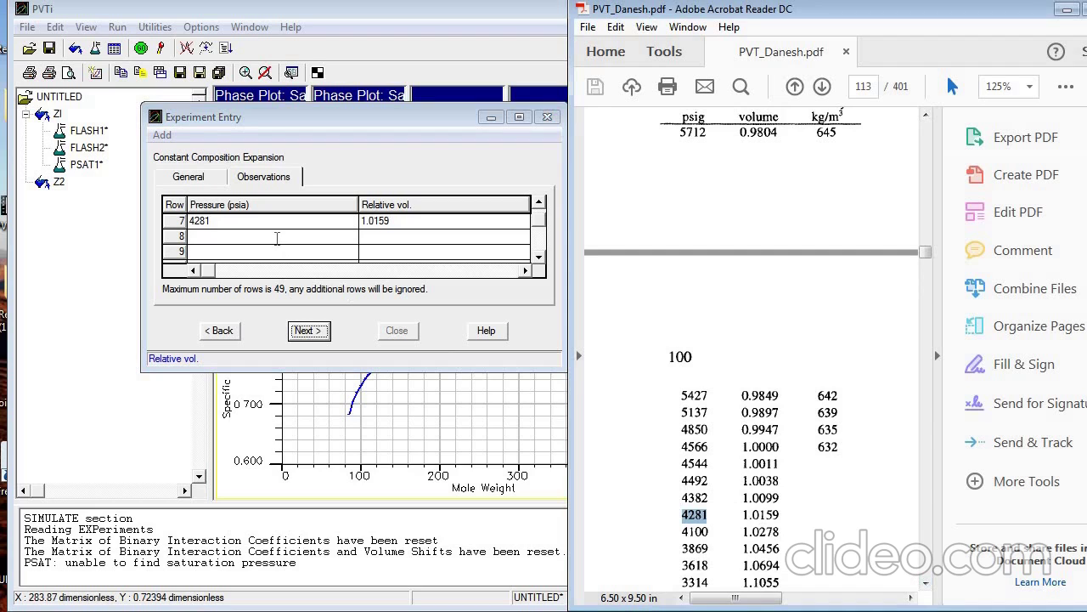
pyautogui.click(277, 239)
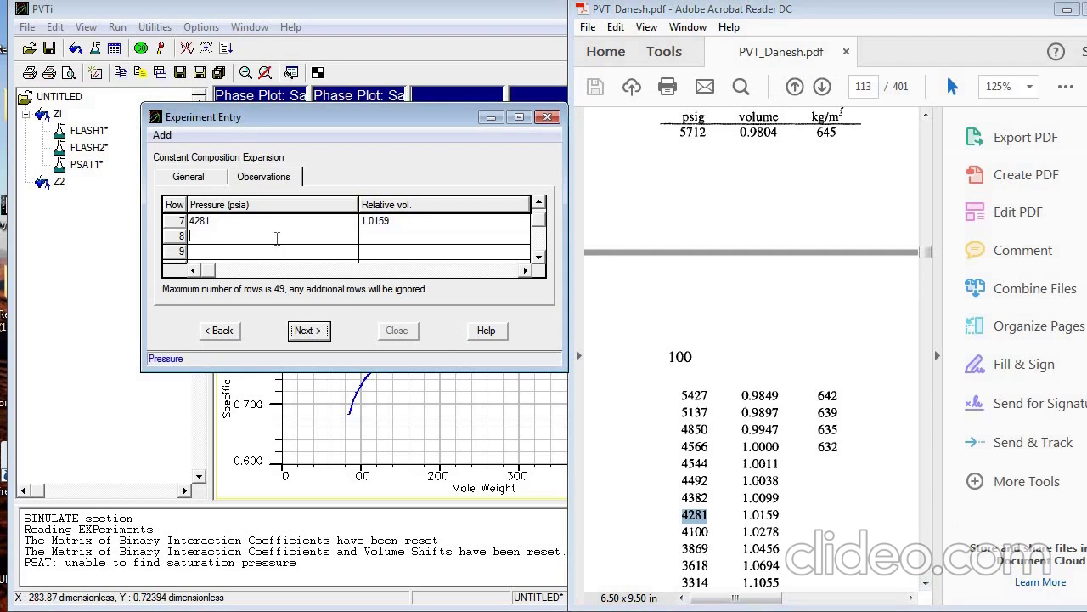
pyautogui.write('3')
pyautogui.write('869')
pyautogui.click(379, 240)
pyautogui.write('1.0159')
# Enter row 9 as 3314 psia with relative volume 1.1055
pyautogui.click(344, 251)
pyautogui.write('3314')
pyautogui.click(393, 251)
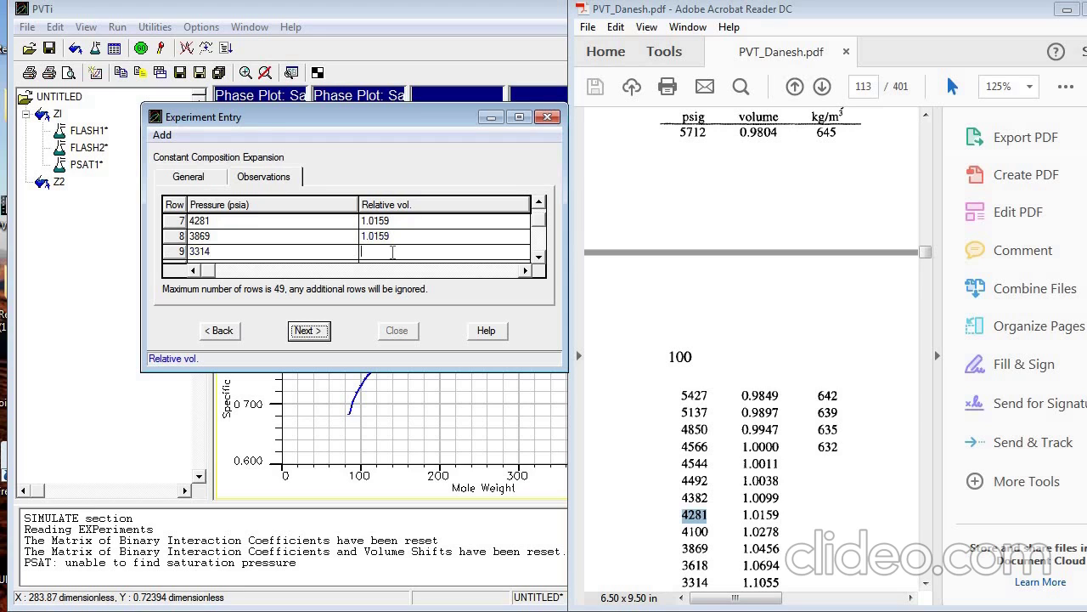
pyautogui.write('1.1055')
pyautogui.click(922, 576)
pyautogui.scroll(-5, 922, 576)
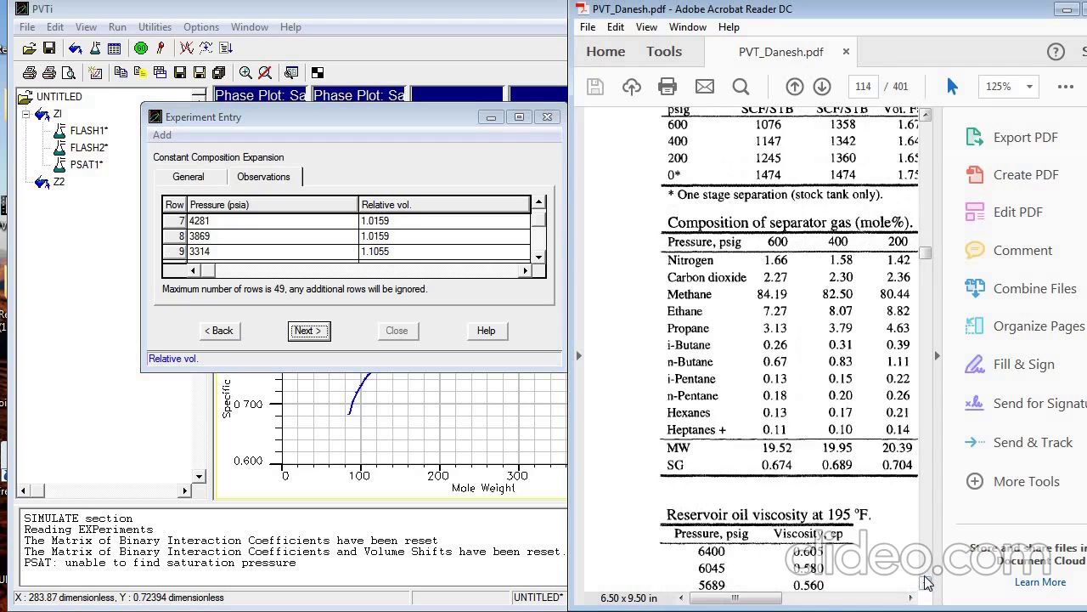
pyautogui.scroll(5, 926, 162)
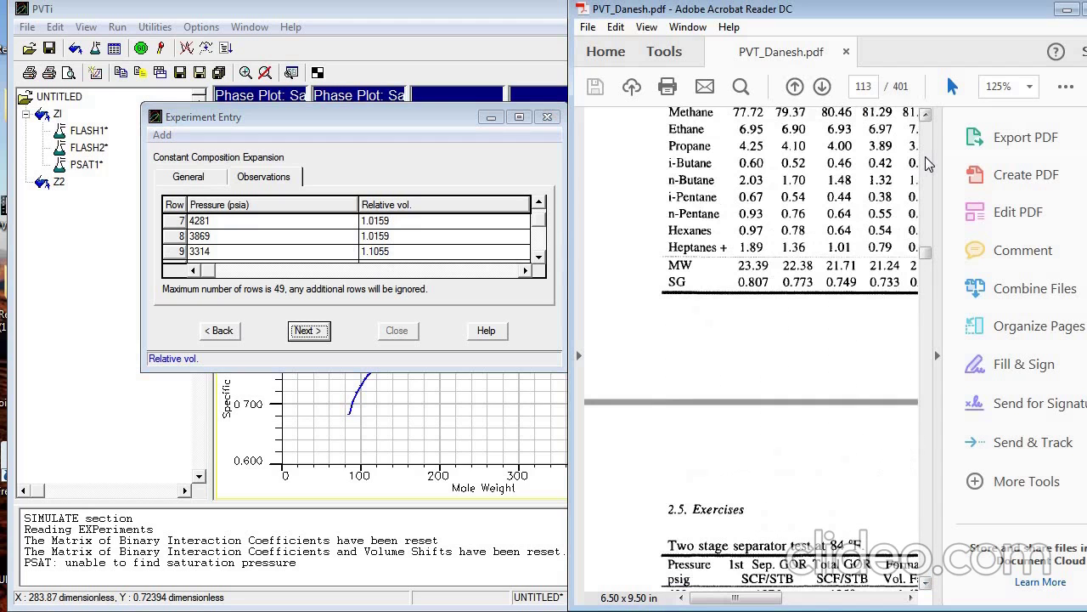
pyautogui.scroll(10, 924, 179)
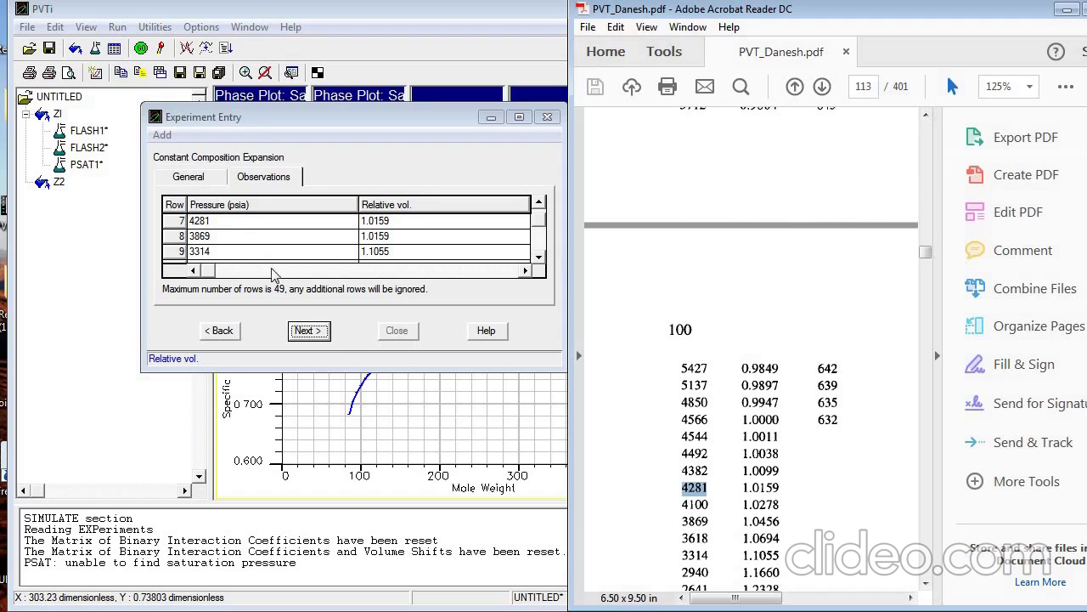
# Set the General tab temperature to 195 F and add the experiment as CCE1 under sample ZI
pyautogui.click(304, 330)
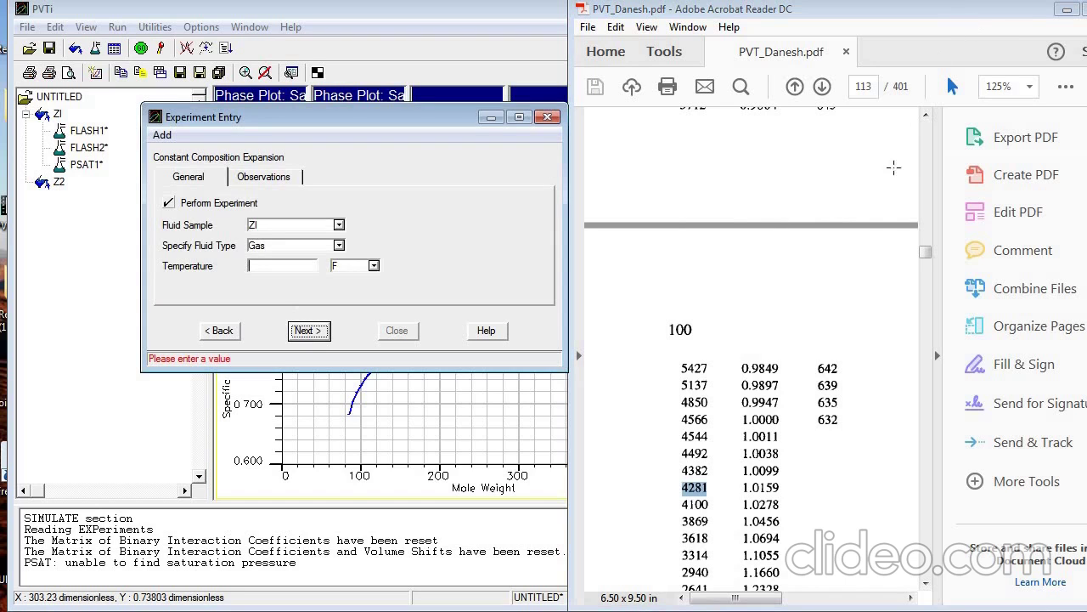
pyautogui.click(927, 117)
pyautogui.moveTo(928, 119); pyautogui.dragTo(929, 119)
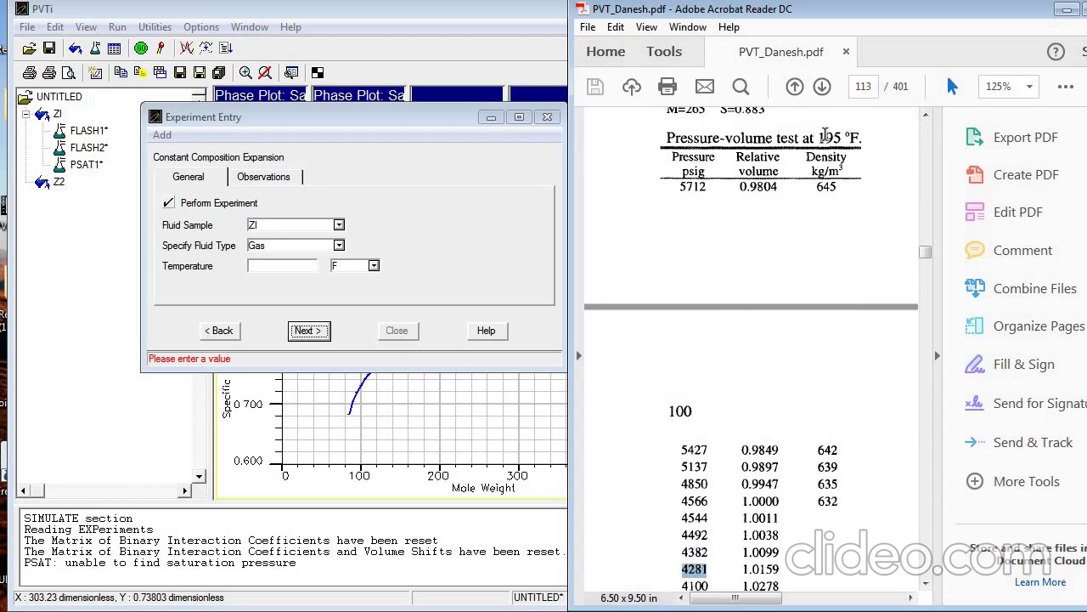
pyautogui.click(279, 267)
pyautogui.write('195')
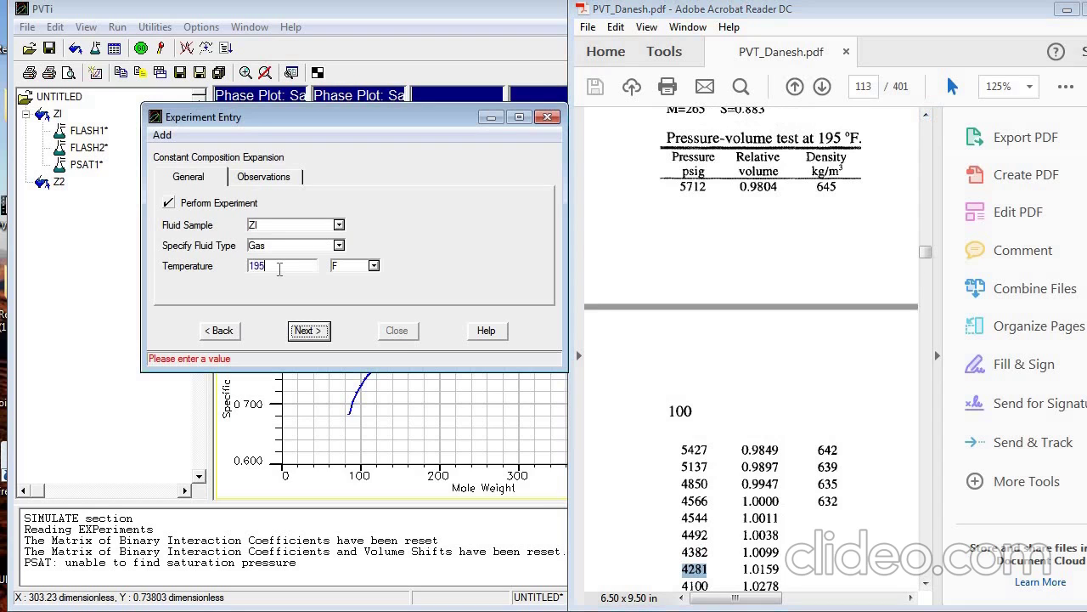
pyautogui.click(308, 331)
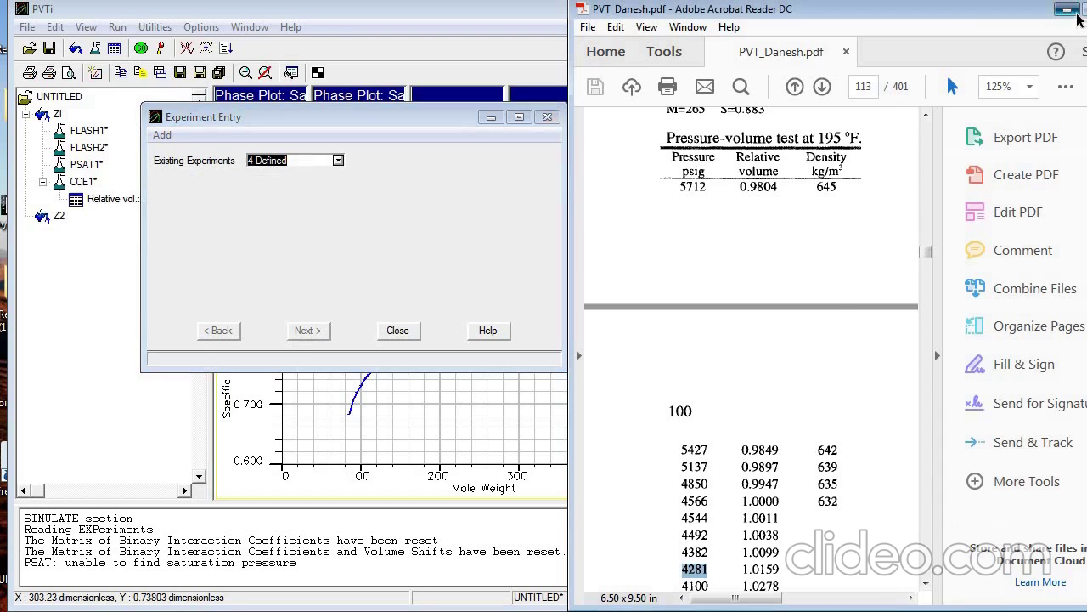
pyautogui.click(1067, 10)
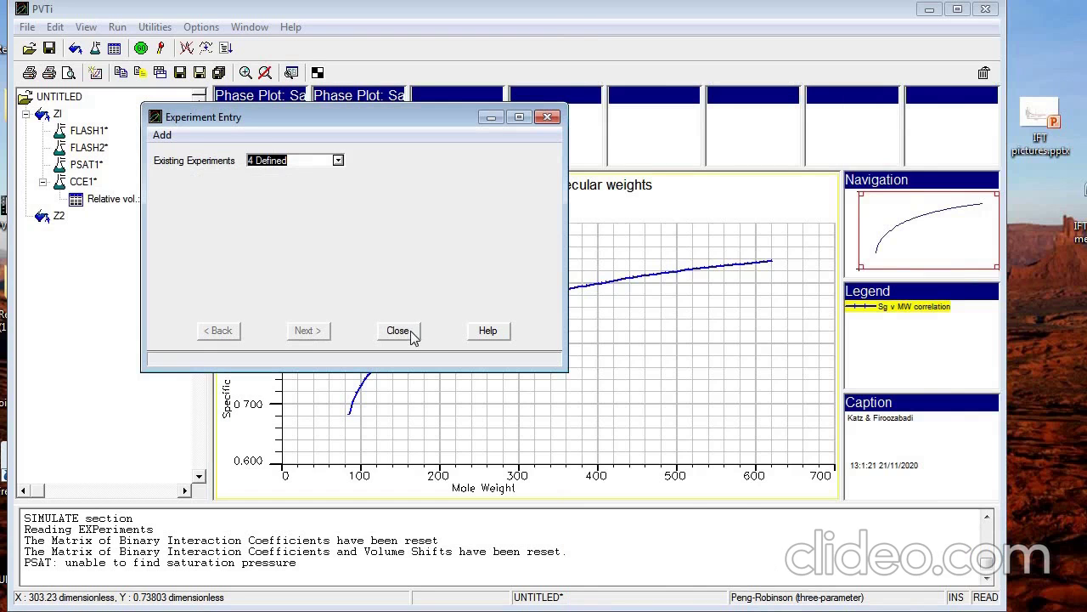
# Plot CCE1's Relative vol. against pressure, comparing the Calculated curve with observed points
pyautogui.click(413, 333)
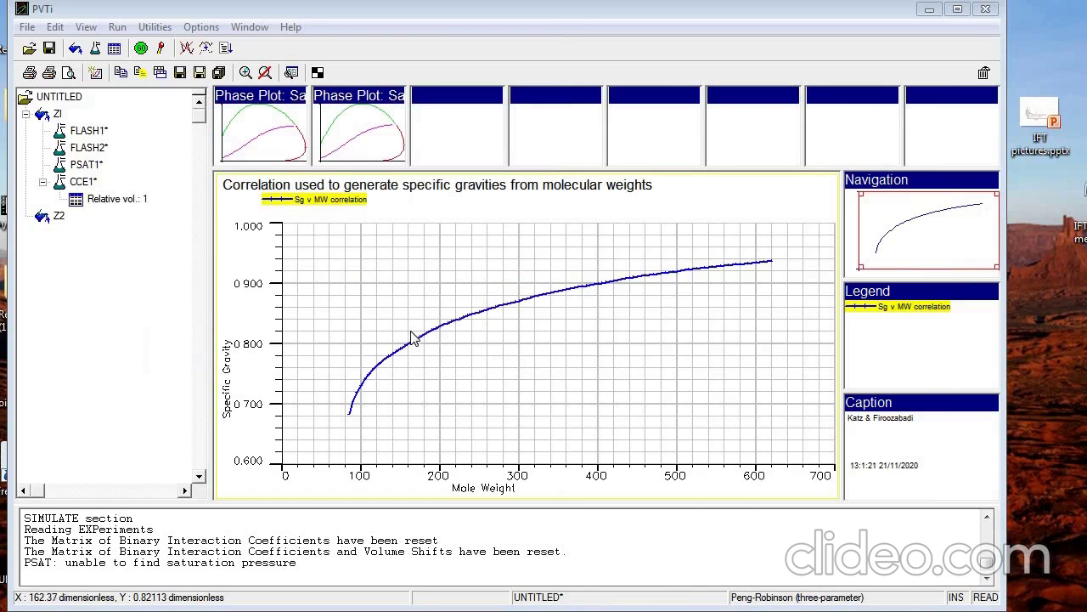
pyautogui.click(130, 202)
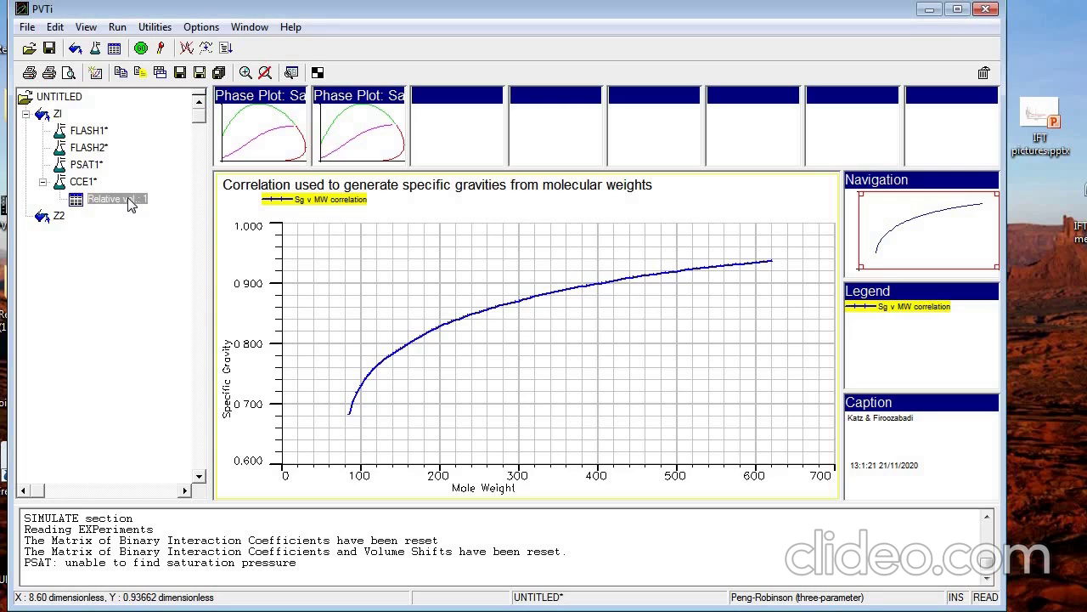
pyautogui.rightClick(131, 205)
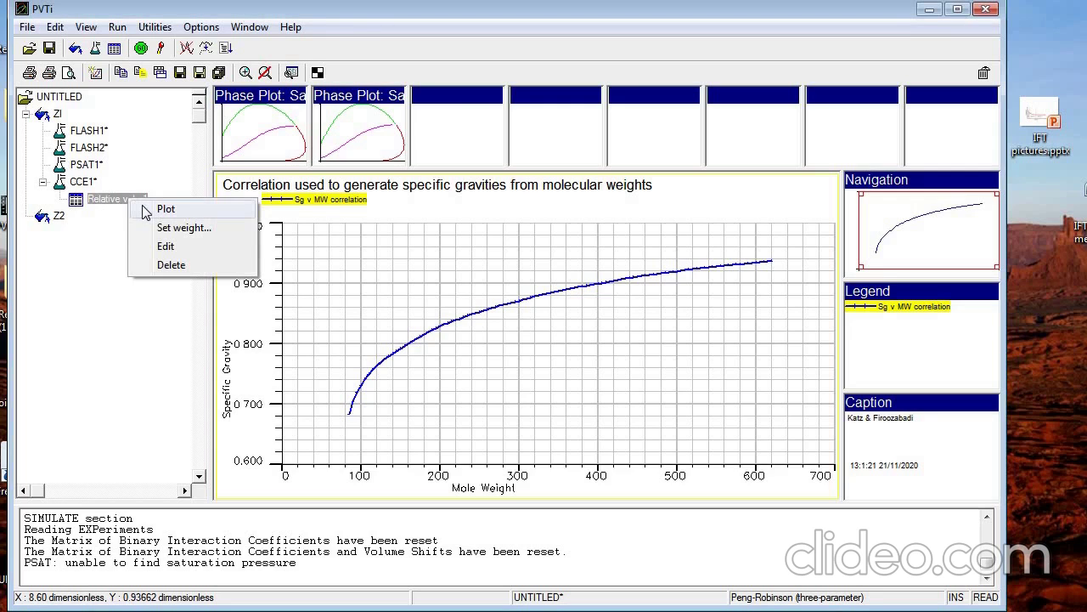
pyautogui.click(146, 209)
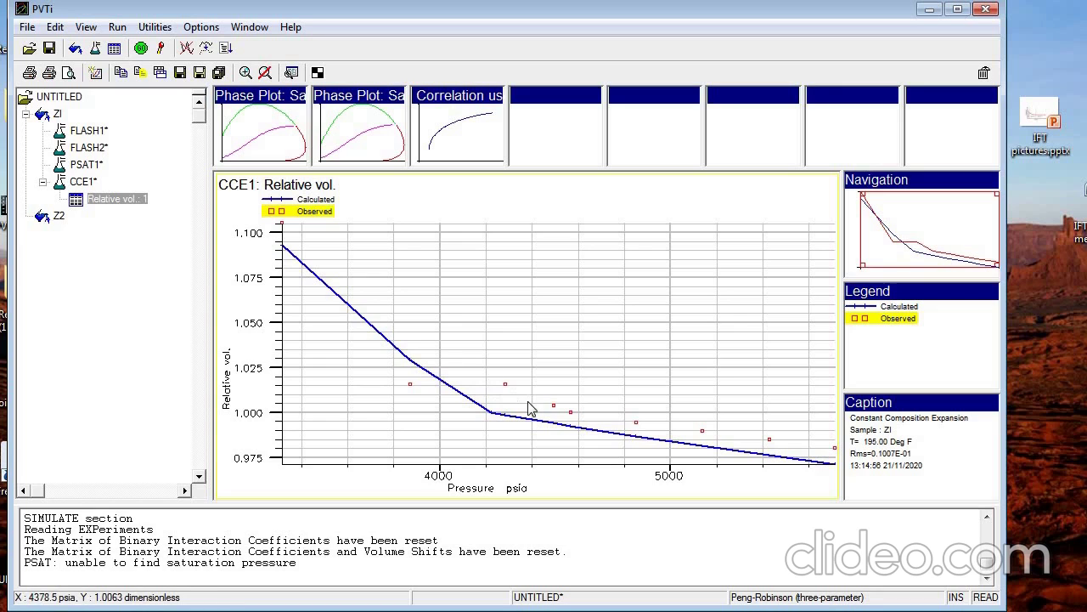
pyautogui.doubleClick(689, 446)
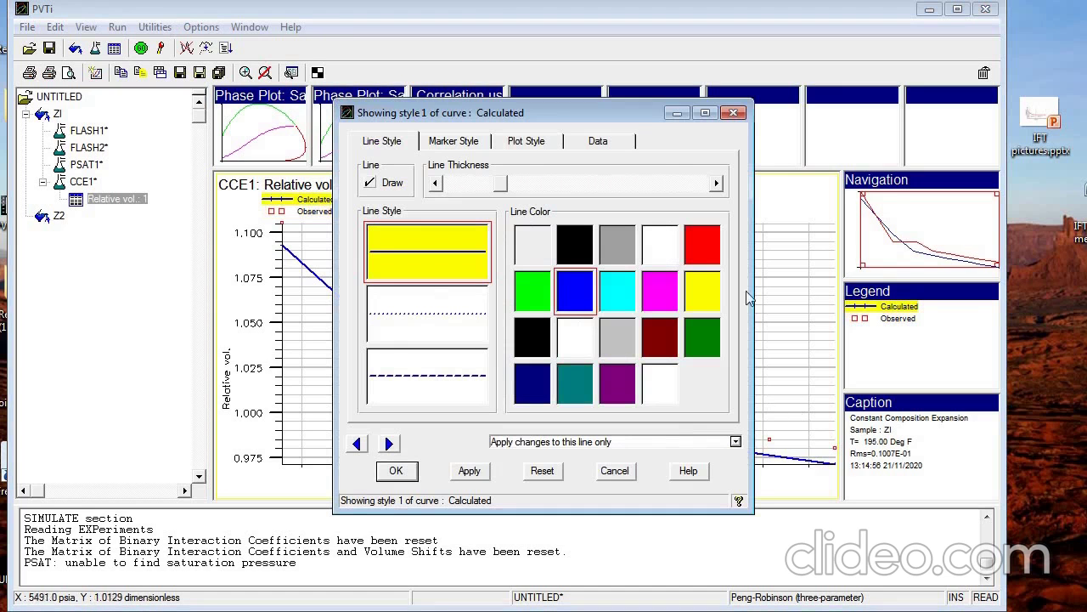
pyautogui.click(733, 113)
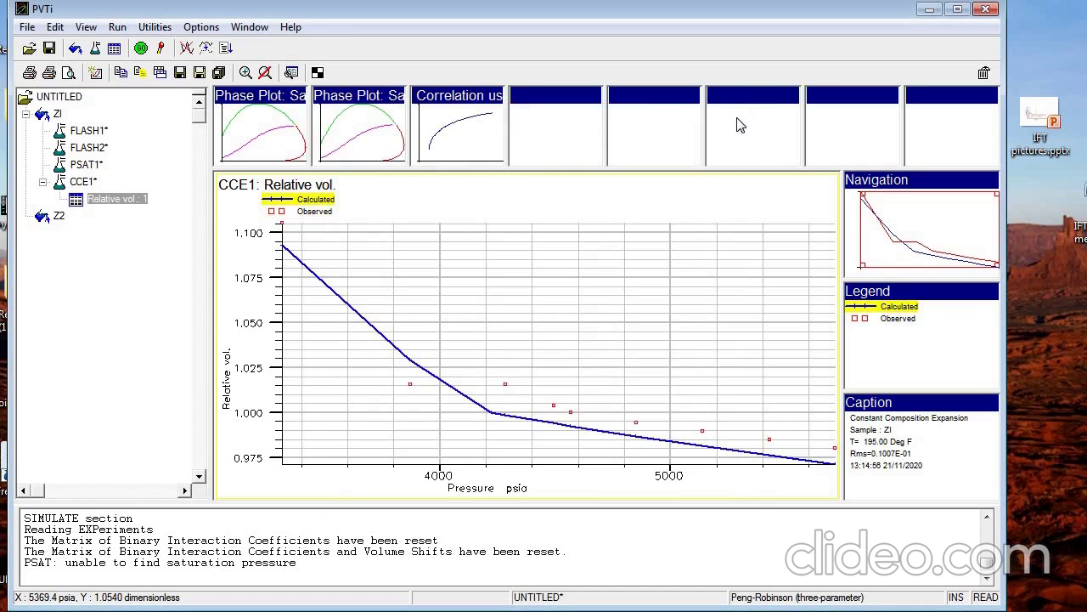